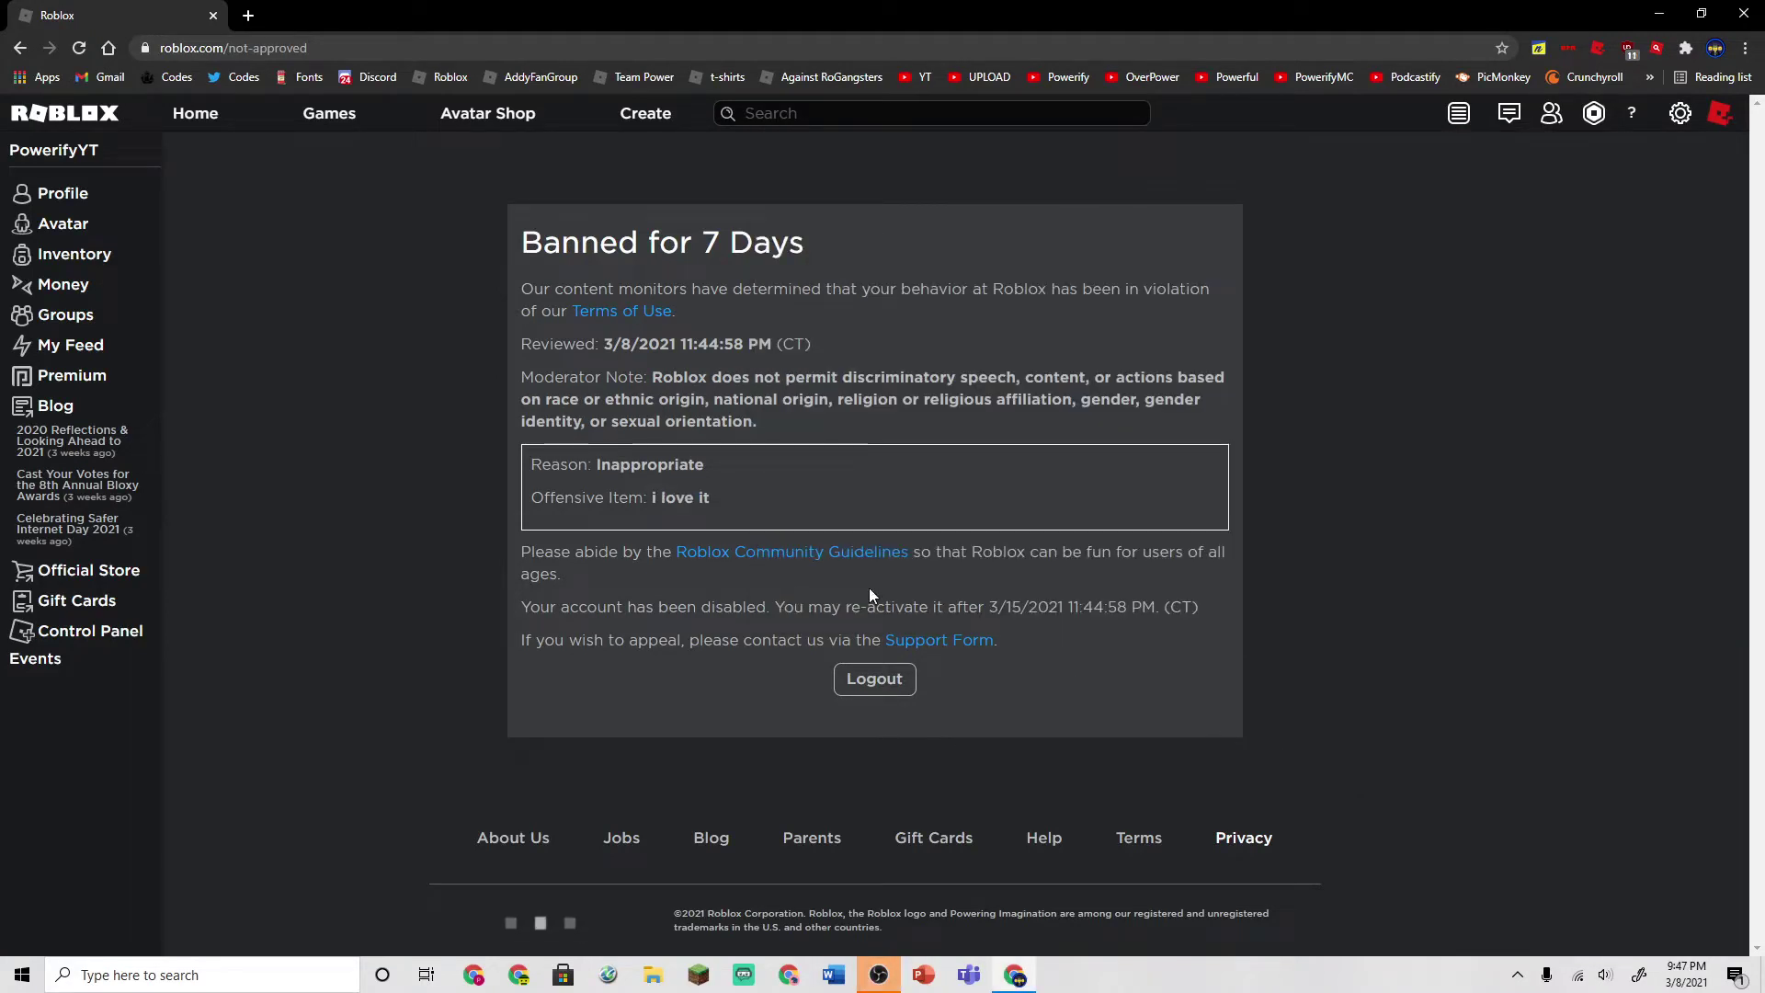
# - Reload the ban notice and highlight its heading, moderator note, Reason and Offensive Item lines
pyautogui.click(78, 49)
pyautogui.moveTo(540, 228); pyautogui.dragTo(808, 243)
pyautogui.click(810, 243)
pyautogui.moveTo(650, 374)
pyautogui.mouseDown()
pyautogui.moveTo(1176, 377)
pyautogui.moveTo(607, 376)
pyautogui.moveTo(633, 401)
pyautogui.moveTo(1194, 401)
pyautogui.moveTo(591, 422)
pyautogui.moveTo(787, 418)
pyautogui.mouseUp()
pyautogui.click(787, 418)
pyautogui.moveTo(529, 460); pyautogui.dragTo(707, 465)
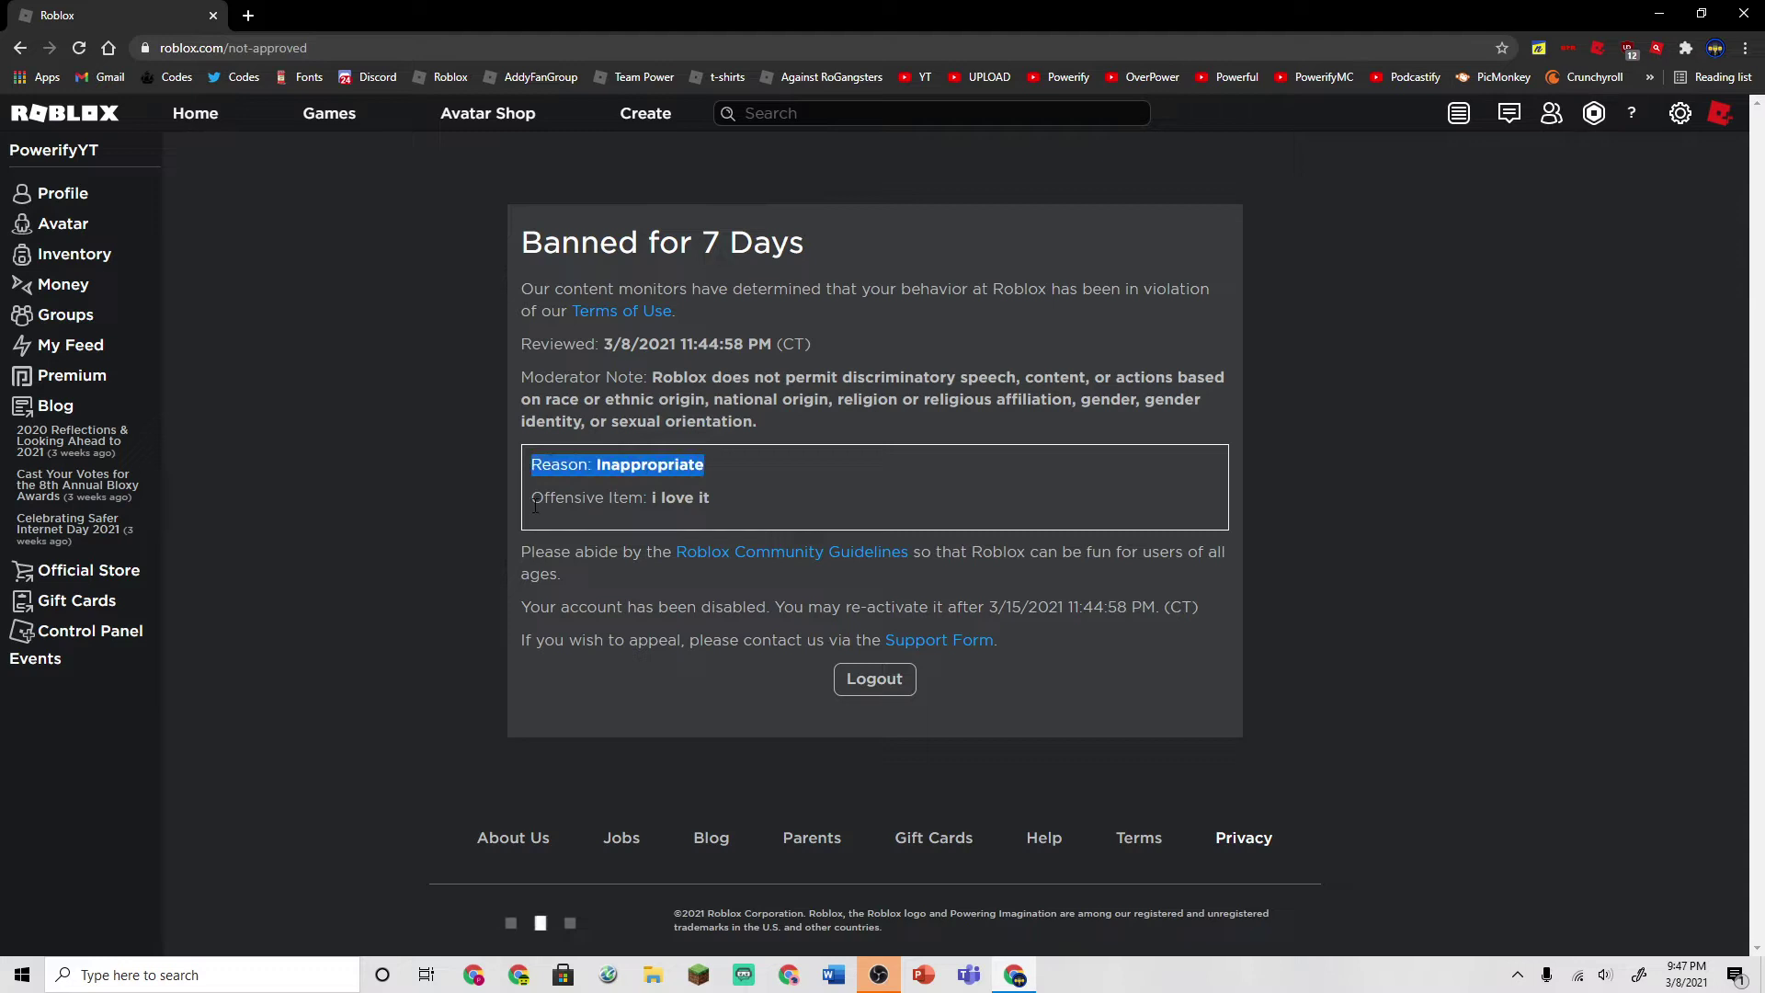
pyautogui.moveTo(531, 496); pyautogui.dragTo(695, 503)
pyautogui.click(714, 505)
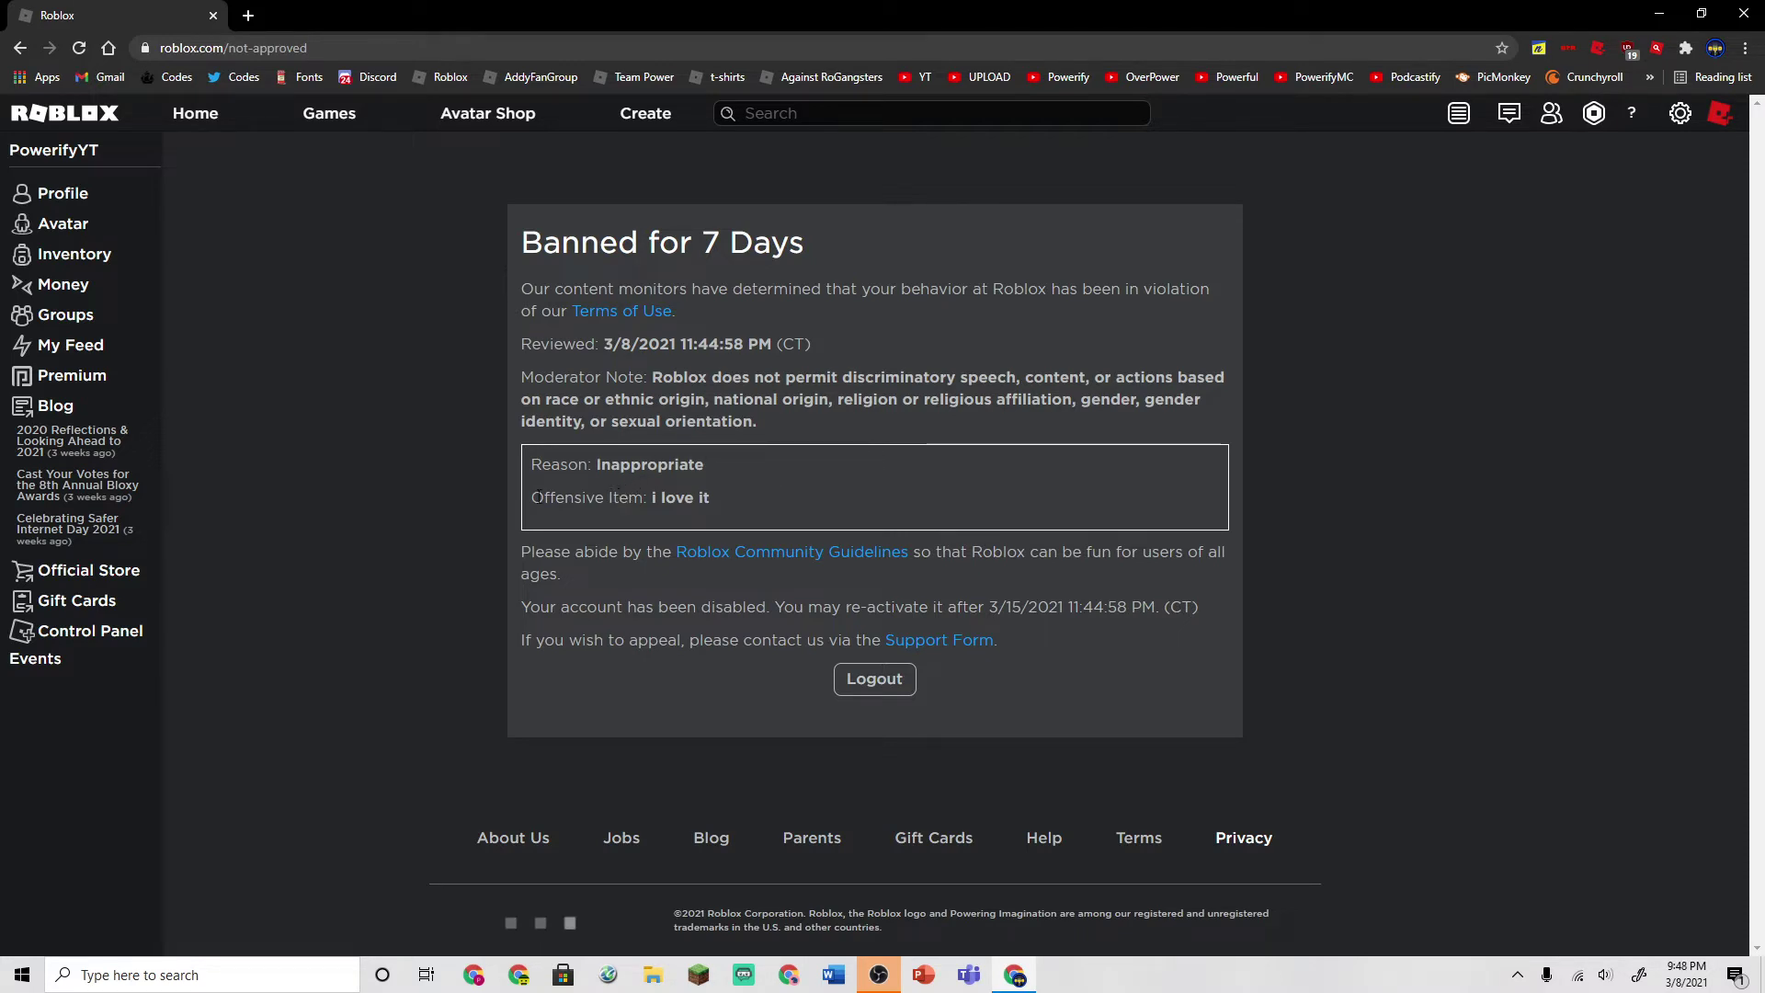
pyautogui.moveTo(532, 497)
pyautogui.mouseDown()
pyautogui.moveTo(678, 513)
pyautogui.moveTo(649, 501)
pyautogui.mouseUp()
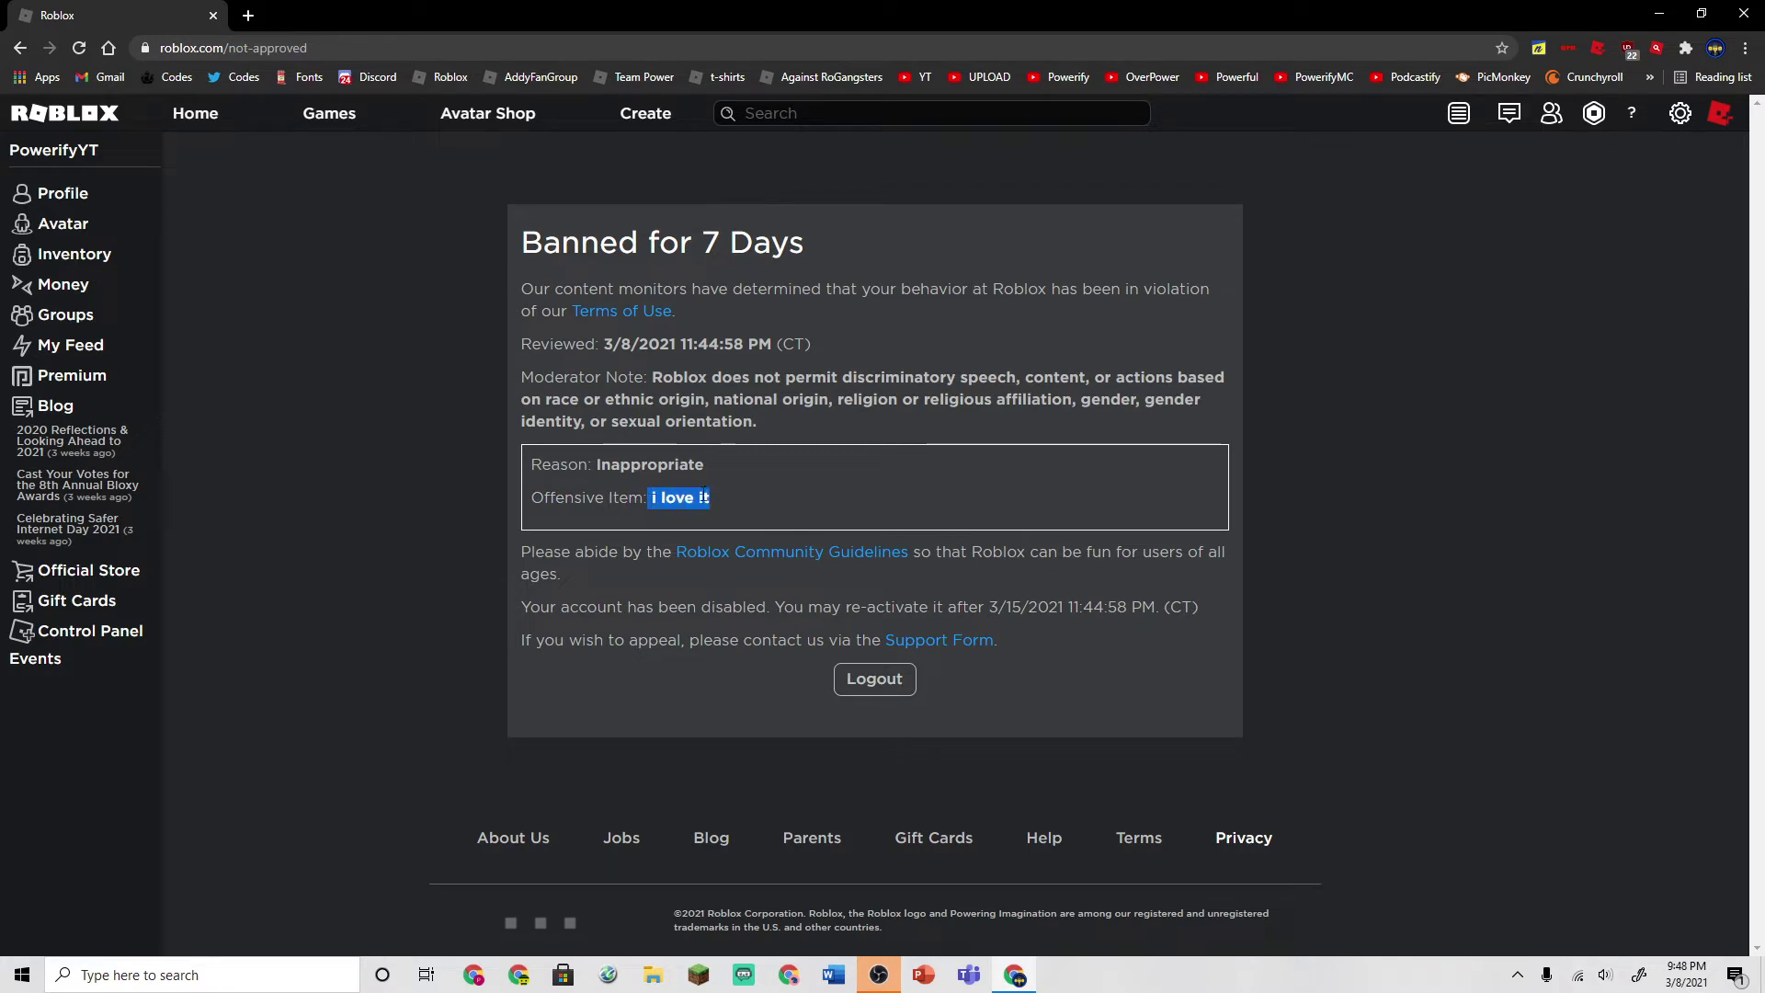
# - Reload the notice again and highlight the offensive item 'i love it' and the heading's 7
pyautogui.click(79, 47)
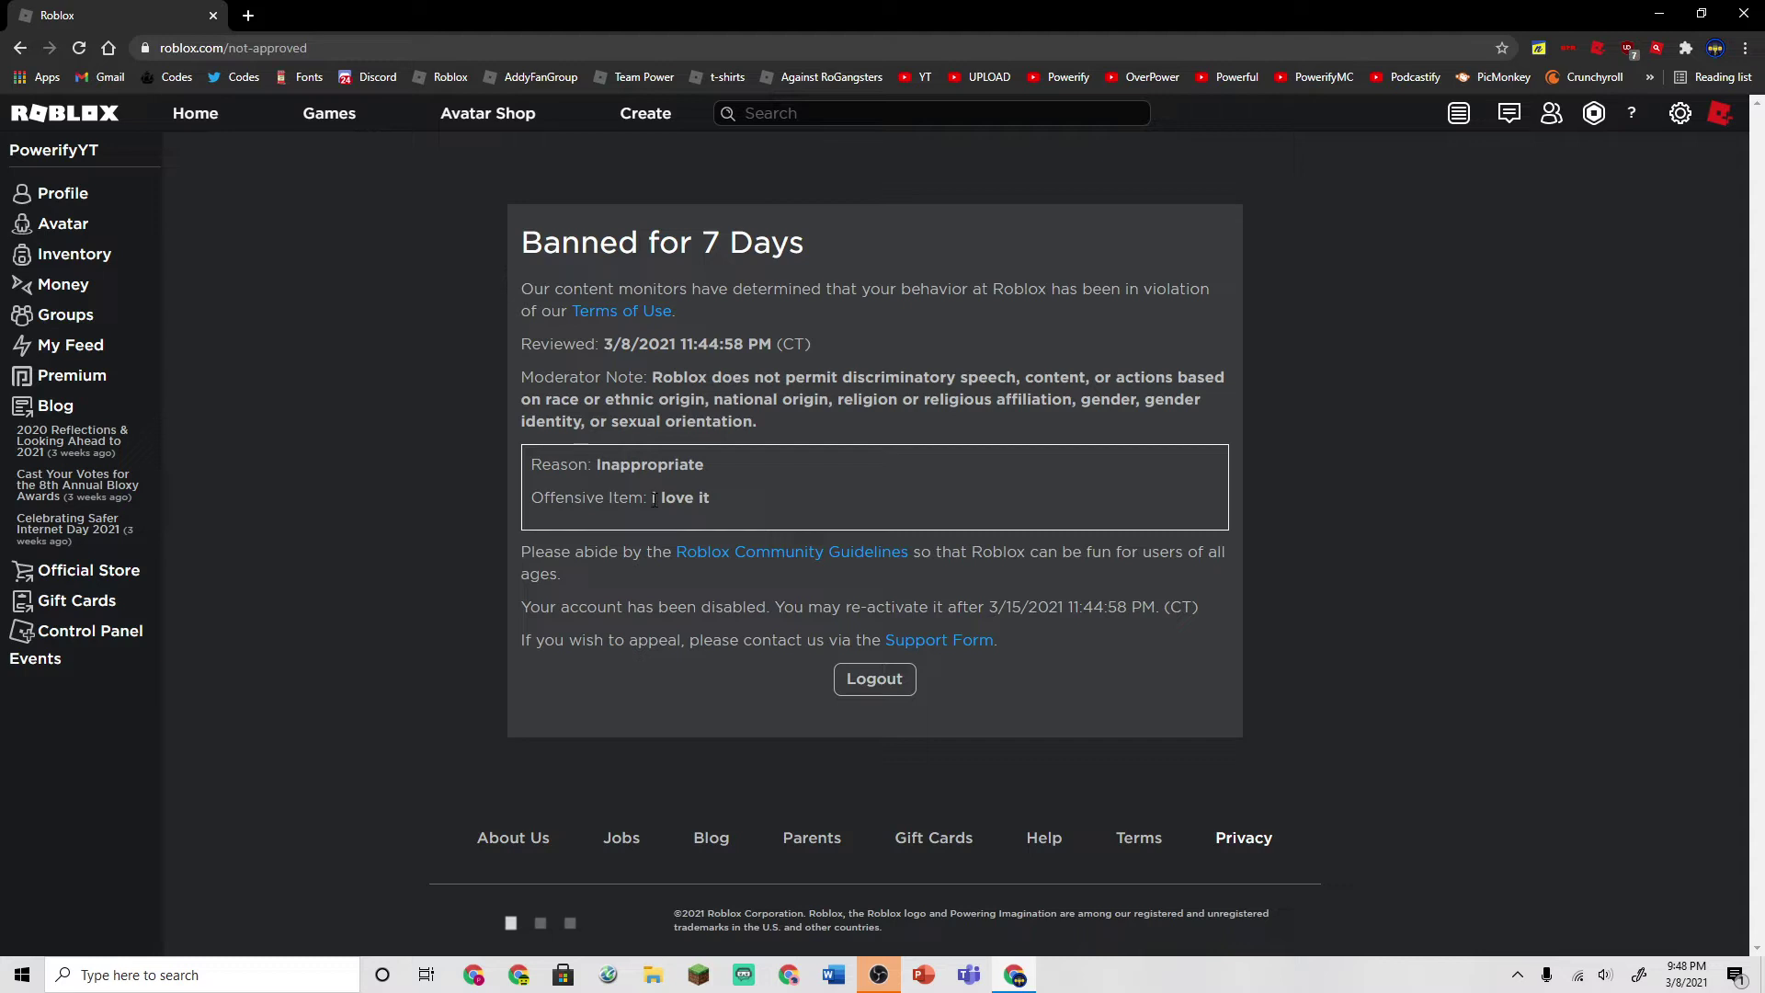
pyautogui.moveTo(652, 497); pyautogui.dragTo(748, 511)
pyautogui.click(748, 509)
pyautogui.moveTo(702, 505); pyautogui.dragTo(705, 501)
pyautogui.doubleClick(710, 242)
pyautogui.click(847, 263)
# - Search for 'powerifyyt in Players', then switch to the Roblox desktop app
pyautogui.click(904, 113)
pyautogui.write('powerif')
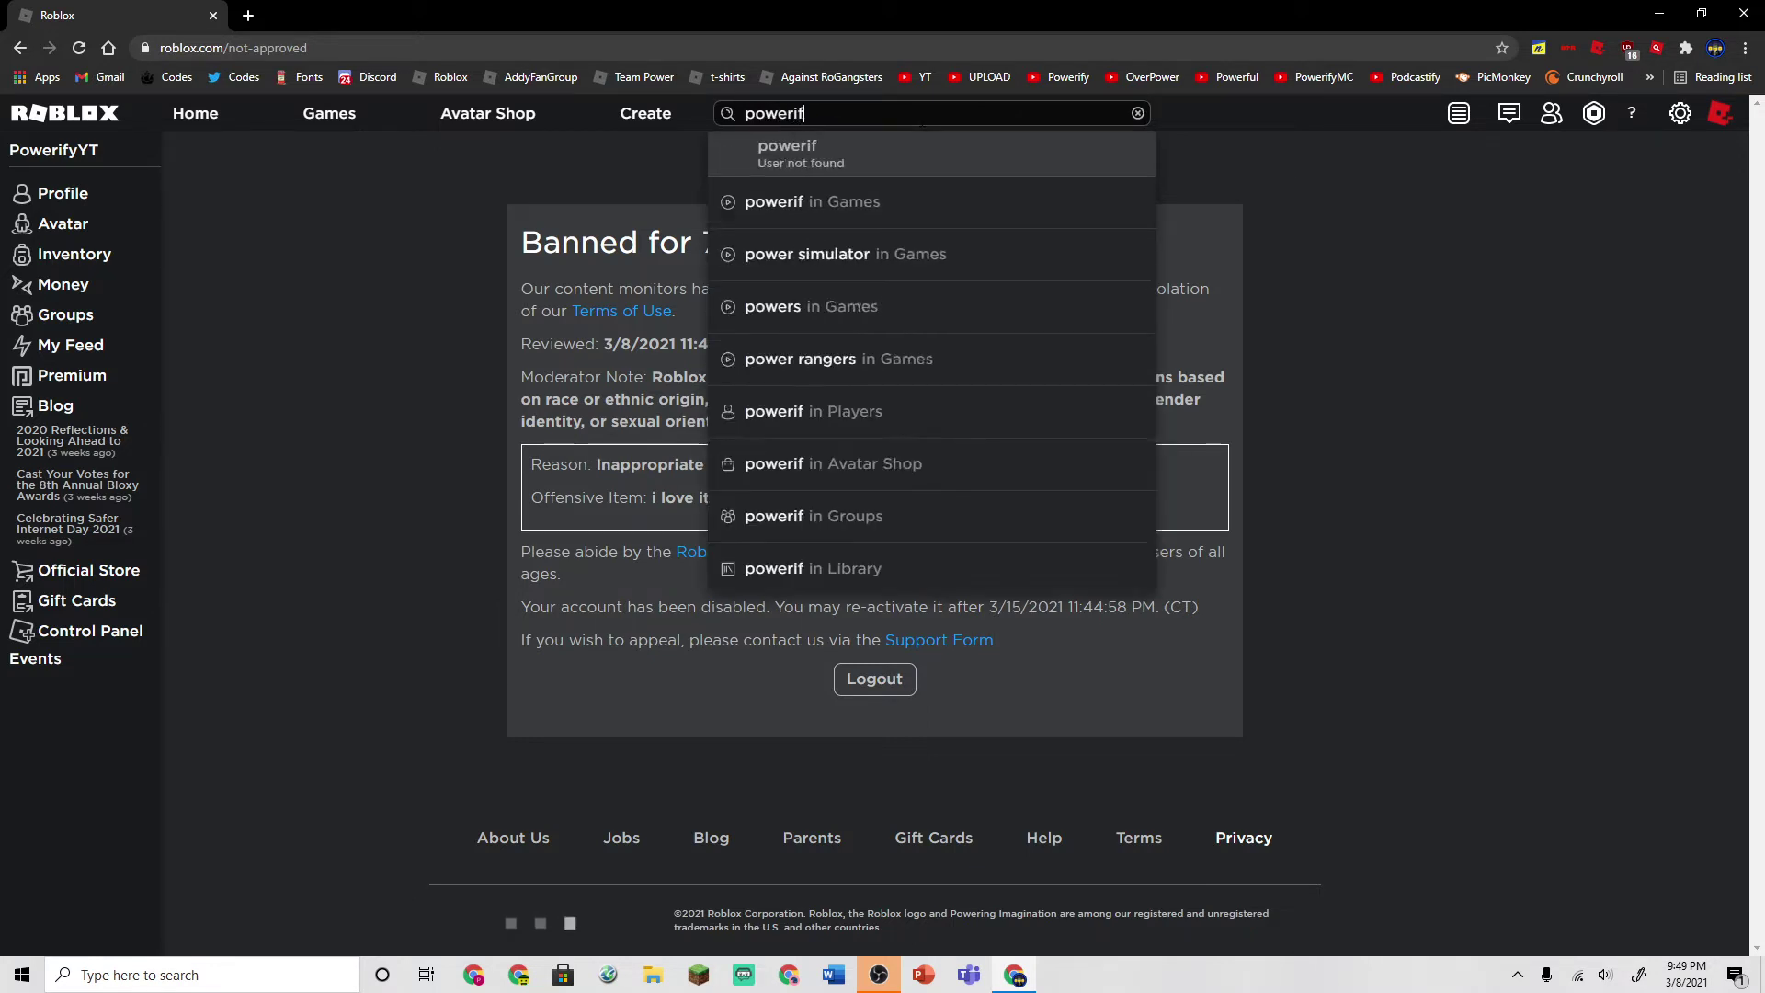
pyautogui.write('yyt')
pyautogui.hotkey('ctrl', 'a')
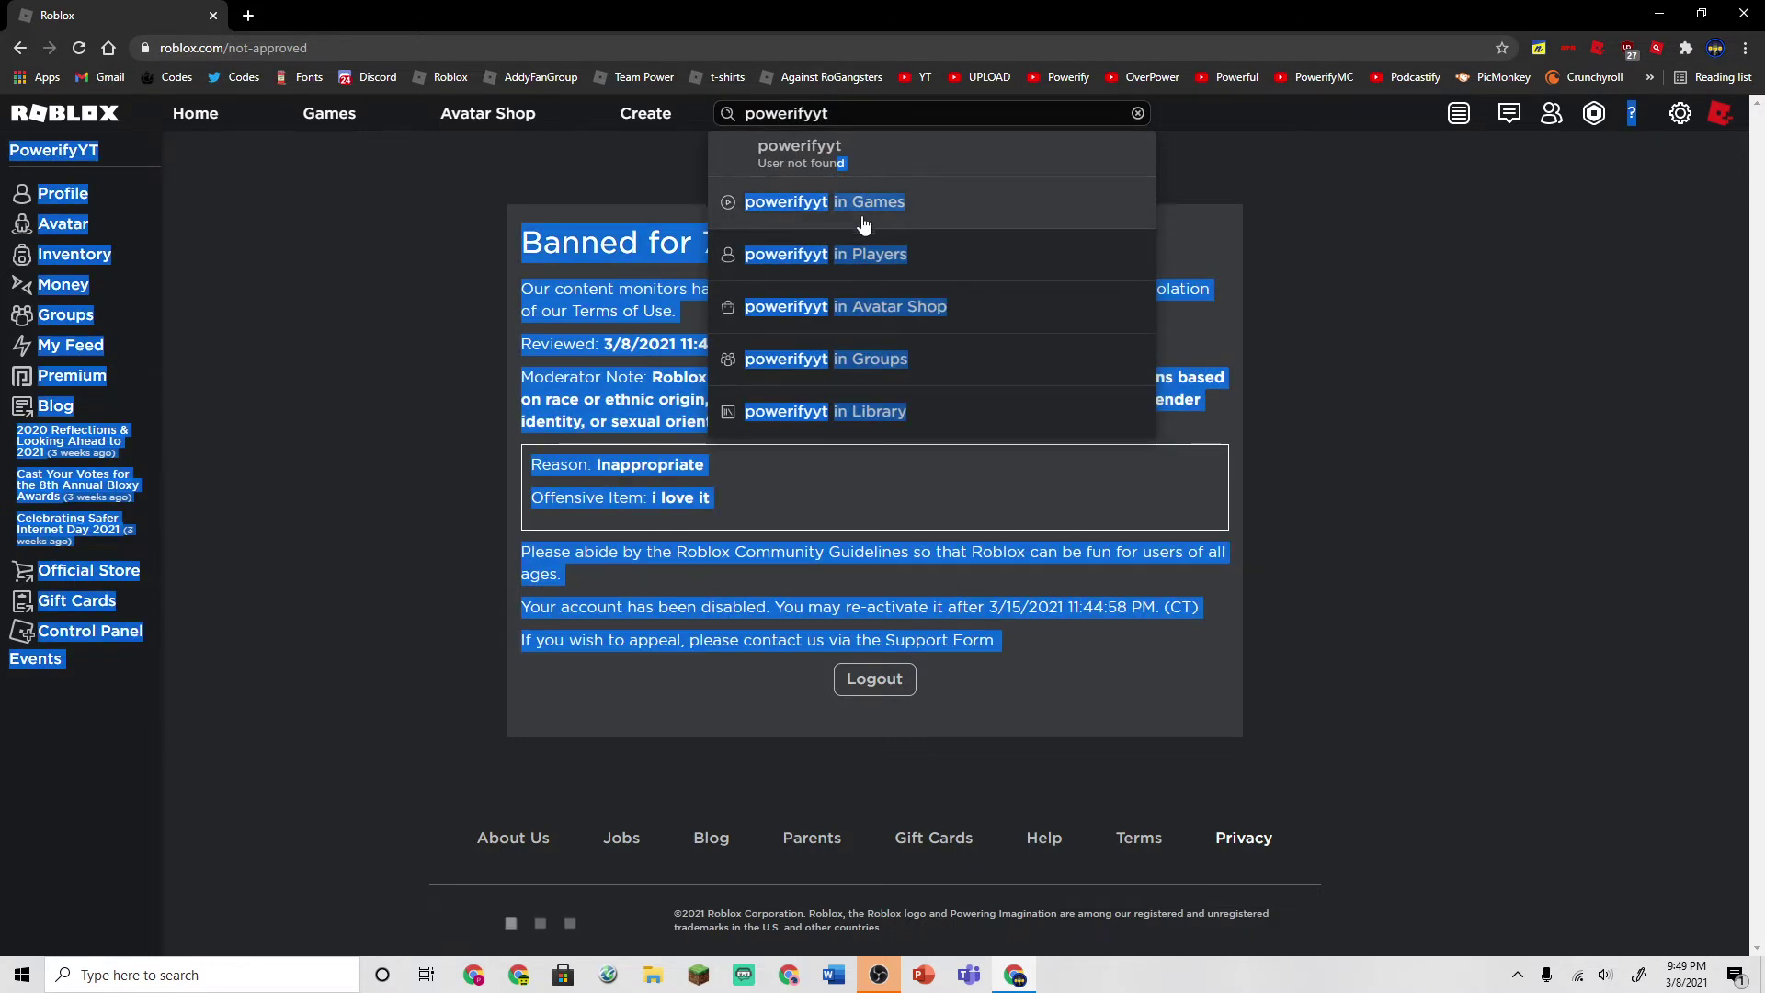
pyautogui.click(820, 244)
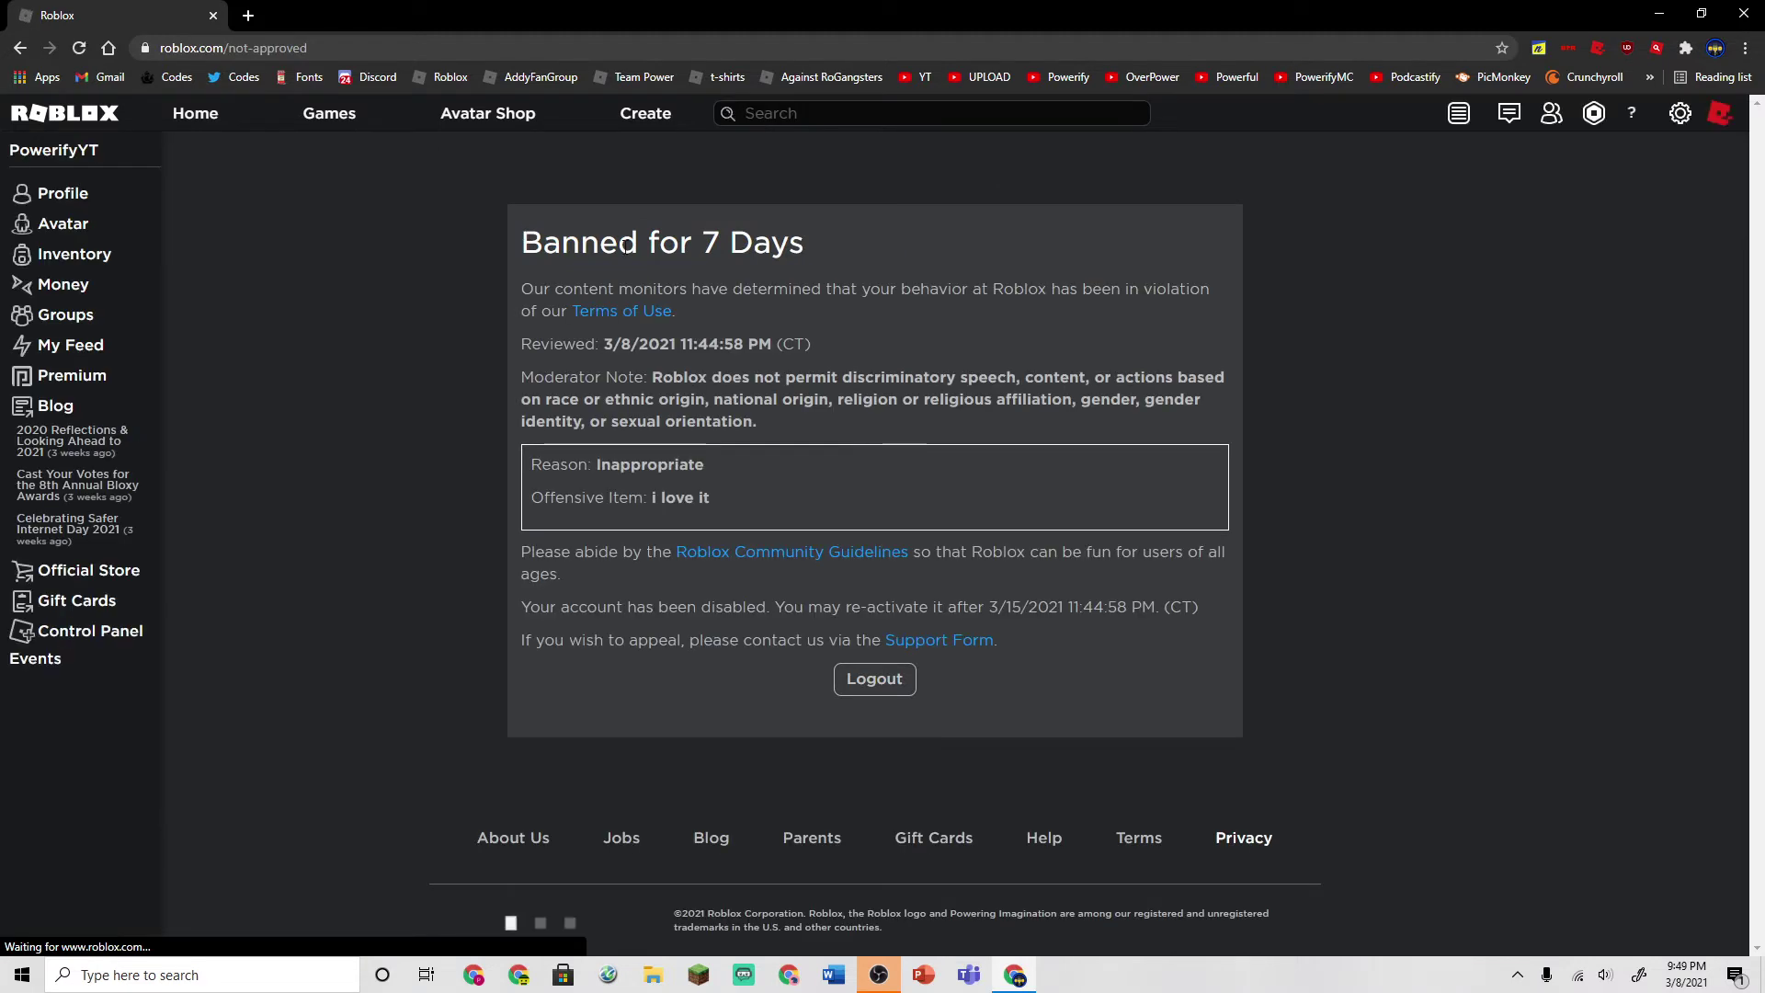
pyautogui.click(878, 975)
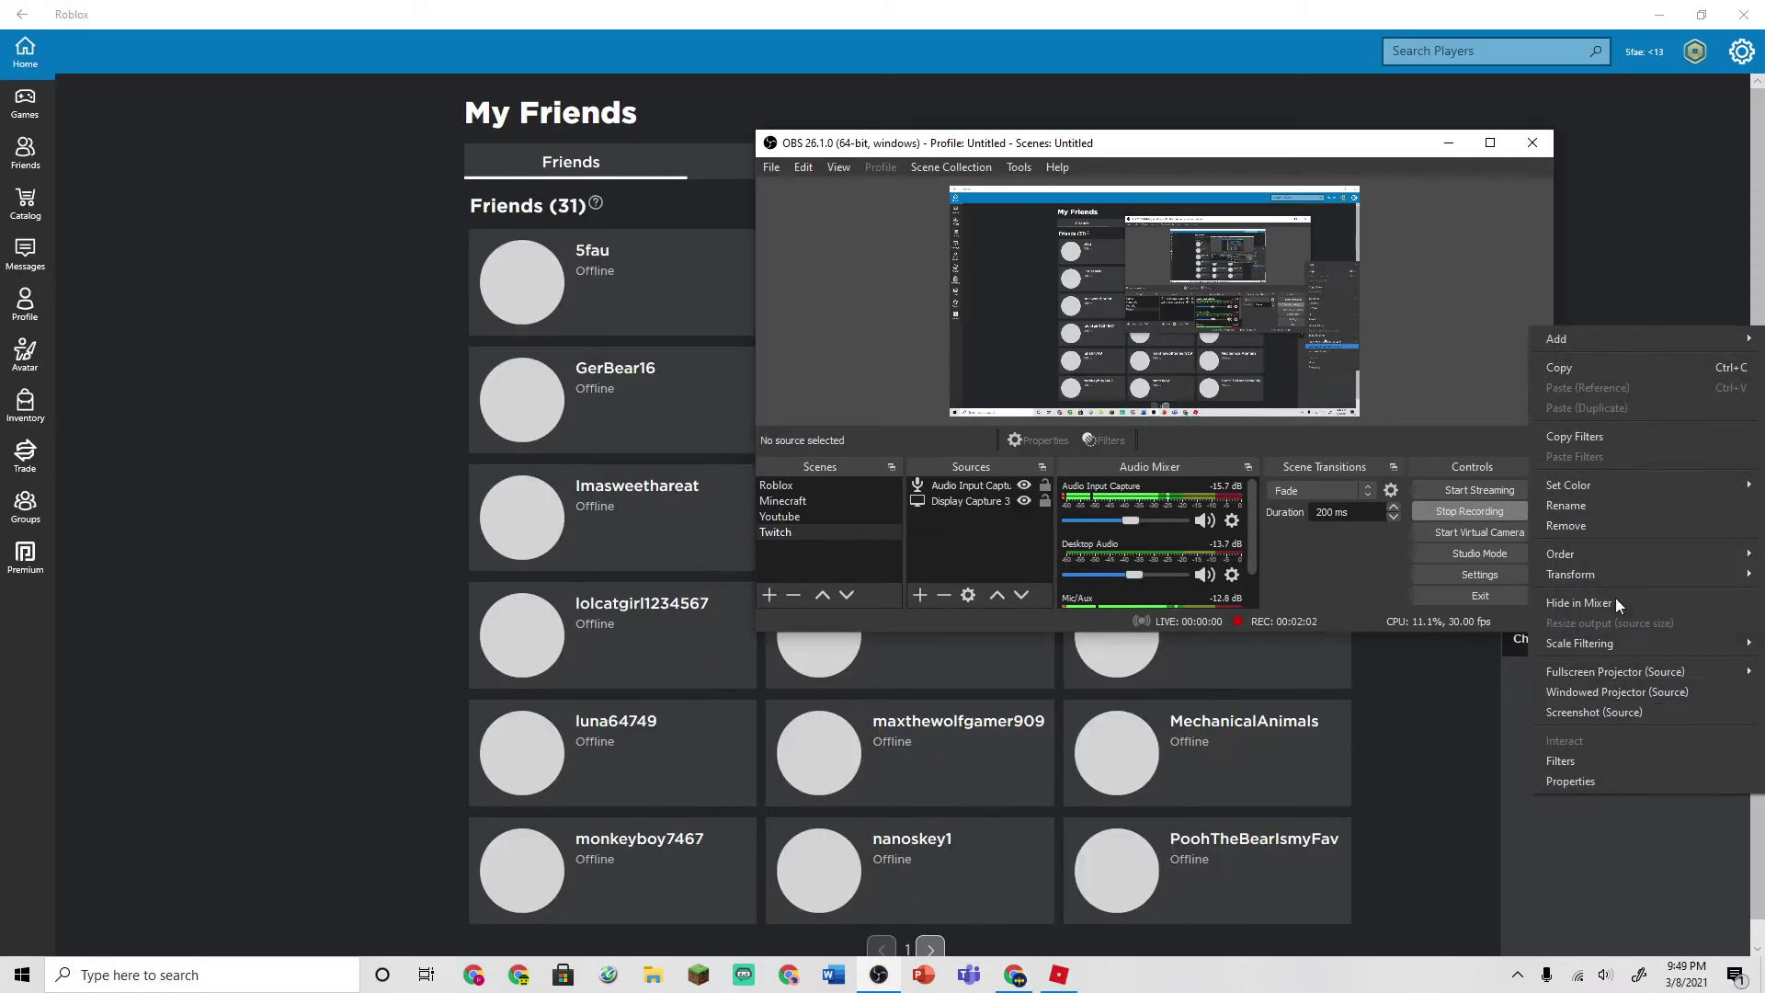
pyautogui.click(1634, 195)
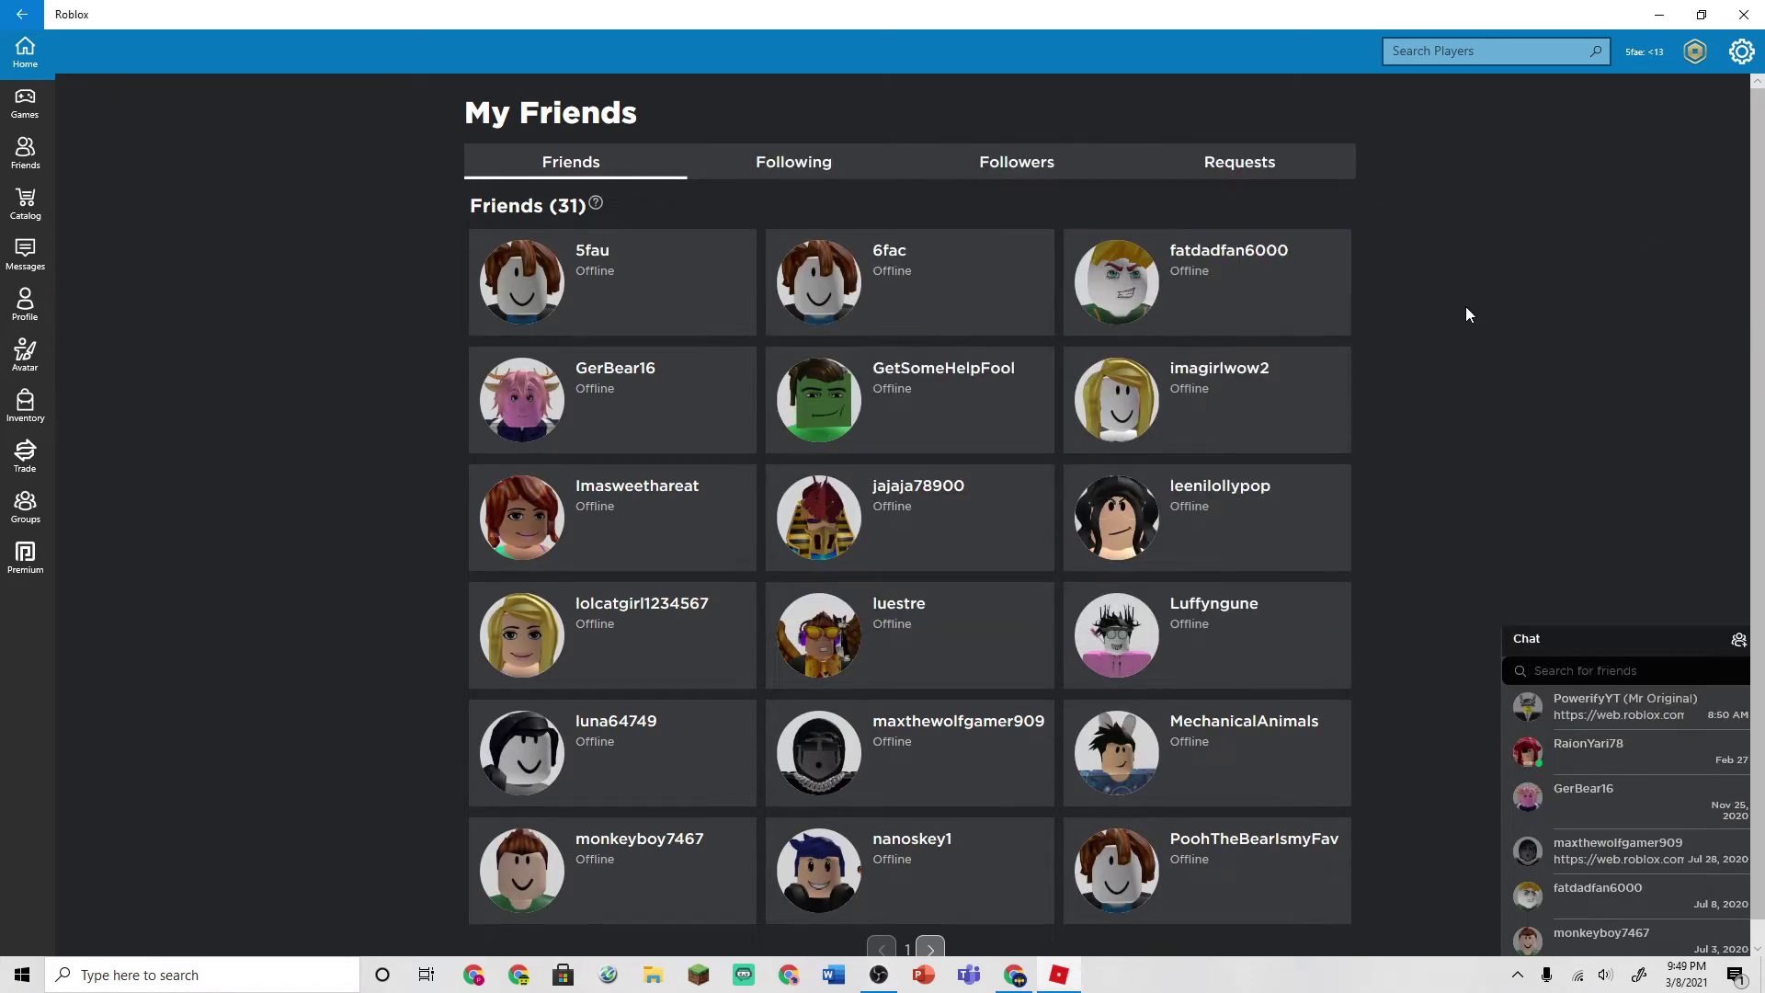
pyautogui.click(931, 950)
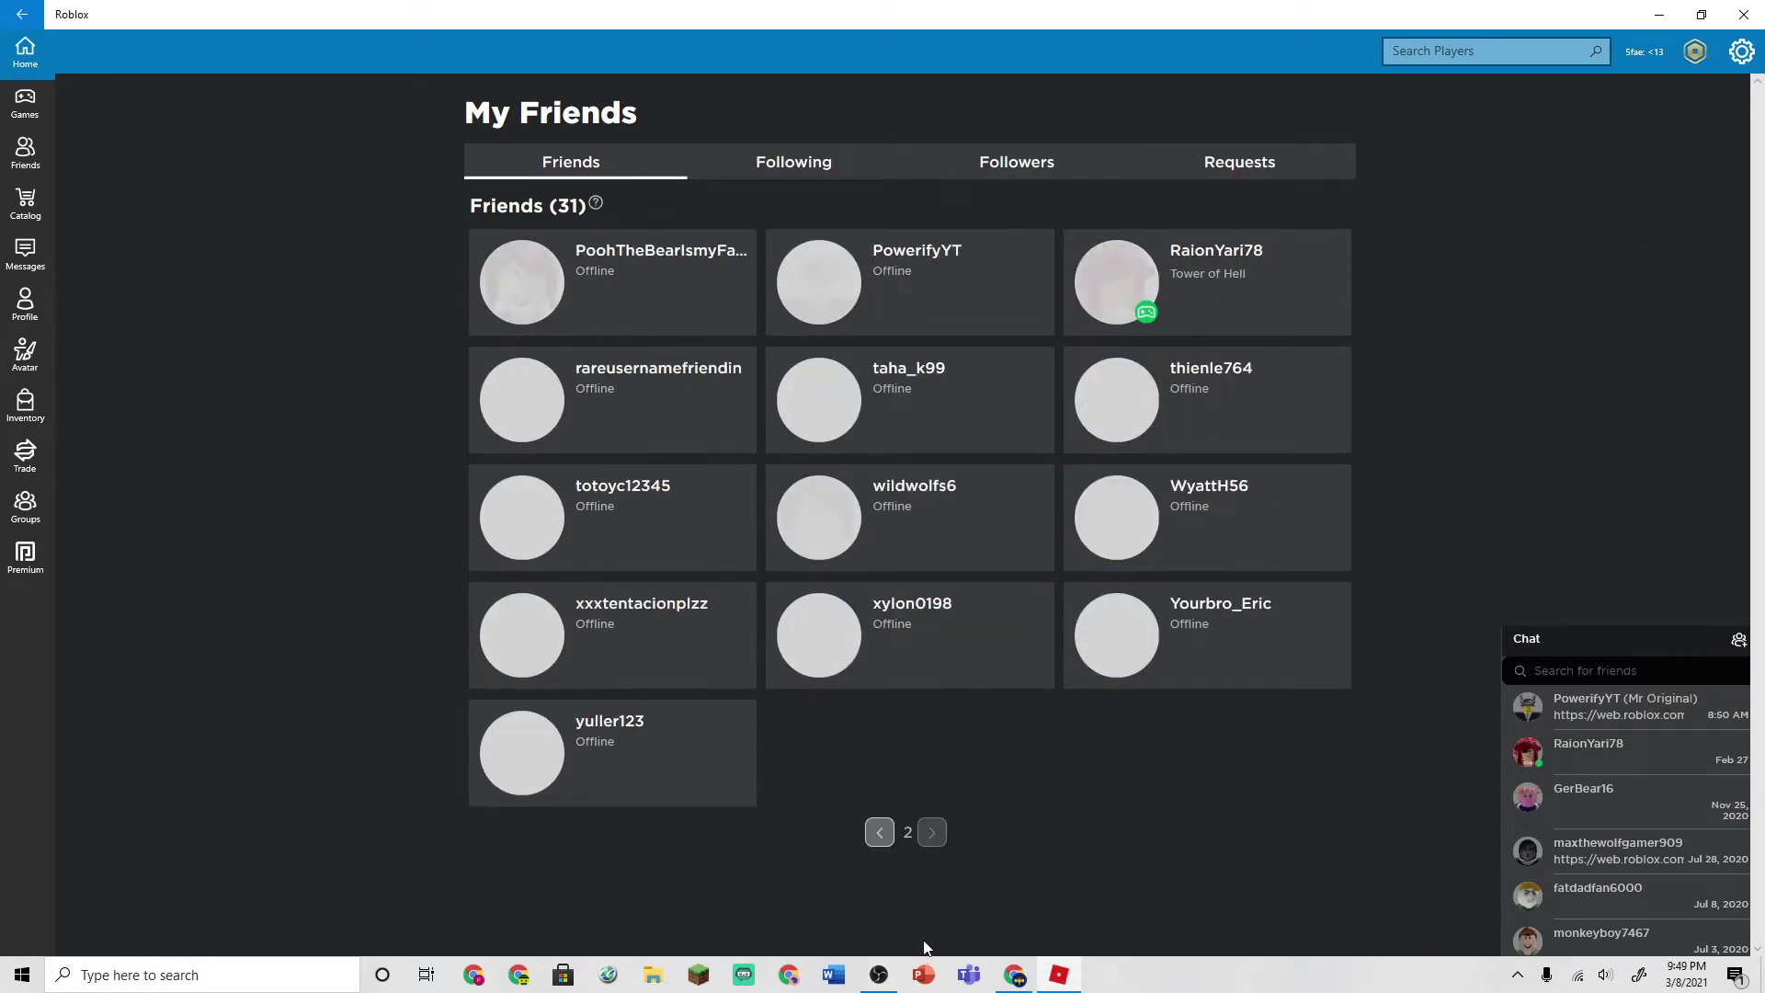
pyautogui.click(823, 278)
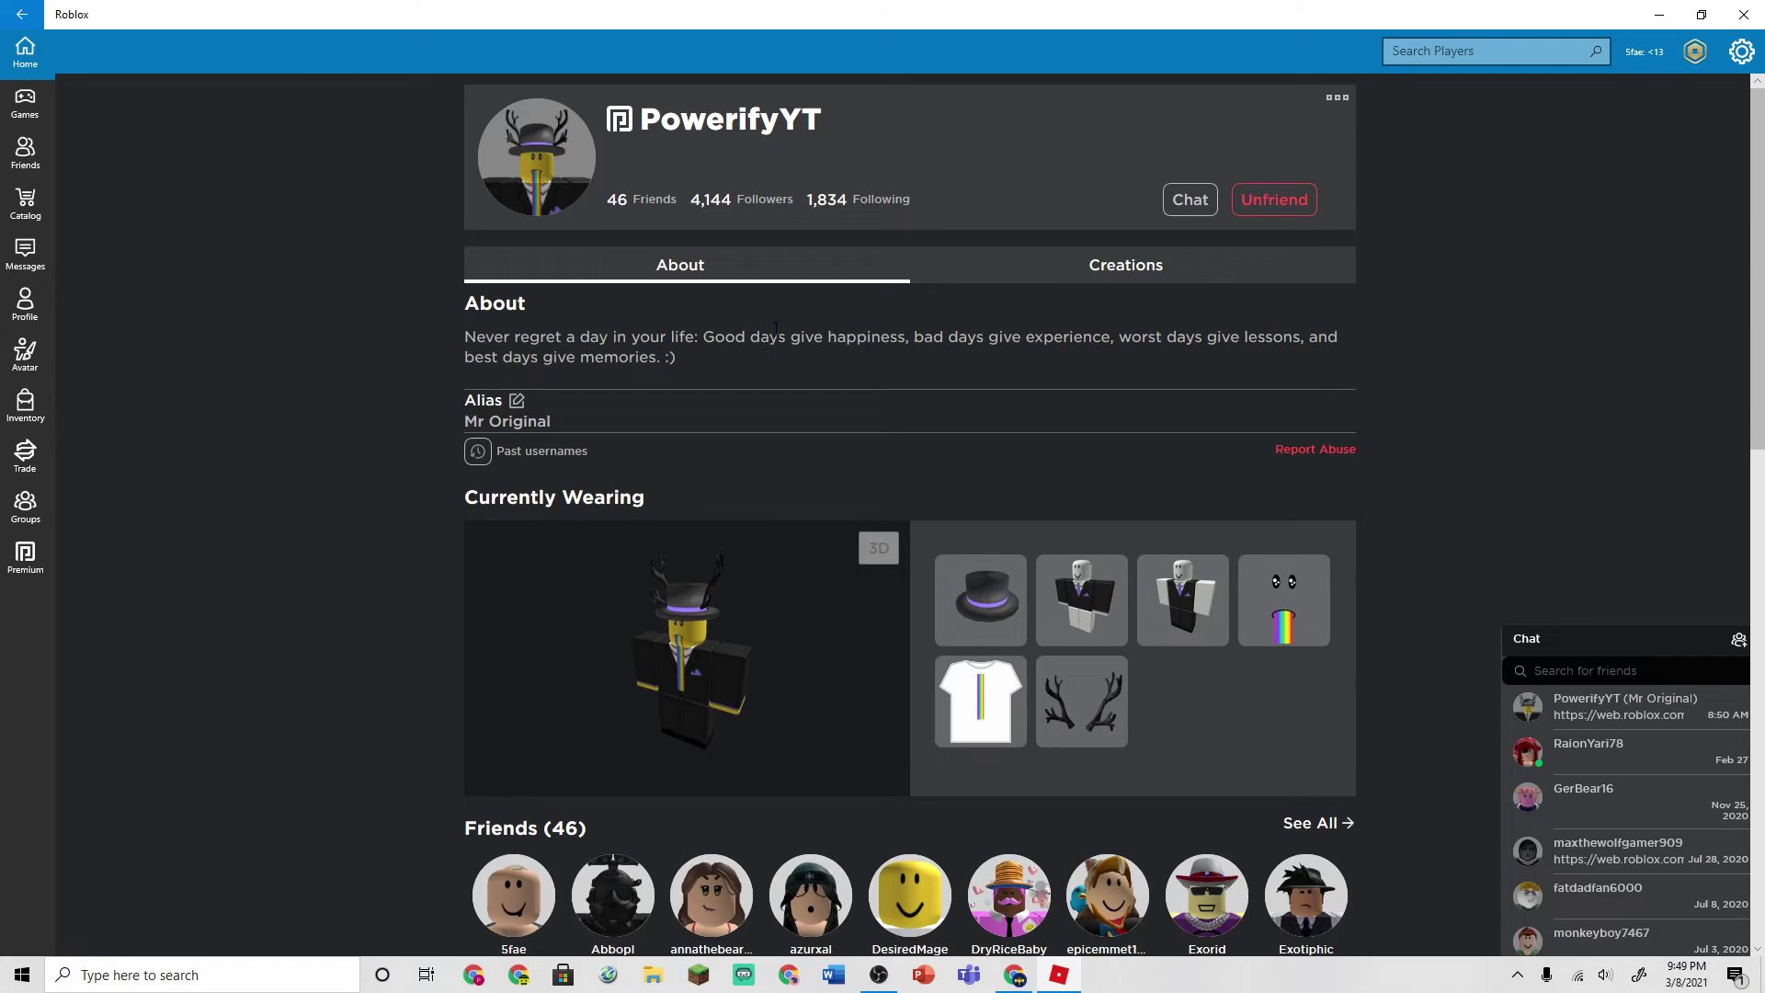
pyautogui.scroll(-2, 780, 328)
pyautogui.scroll(-2, 783, 331)
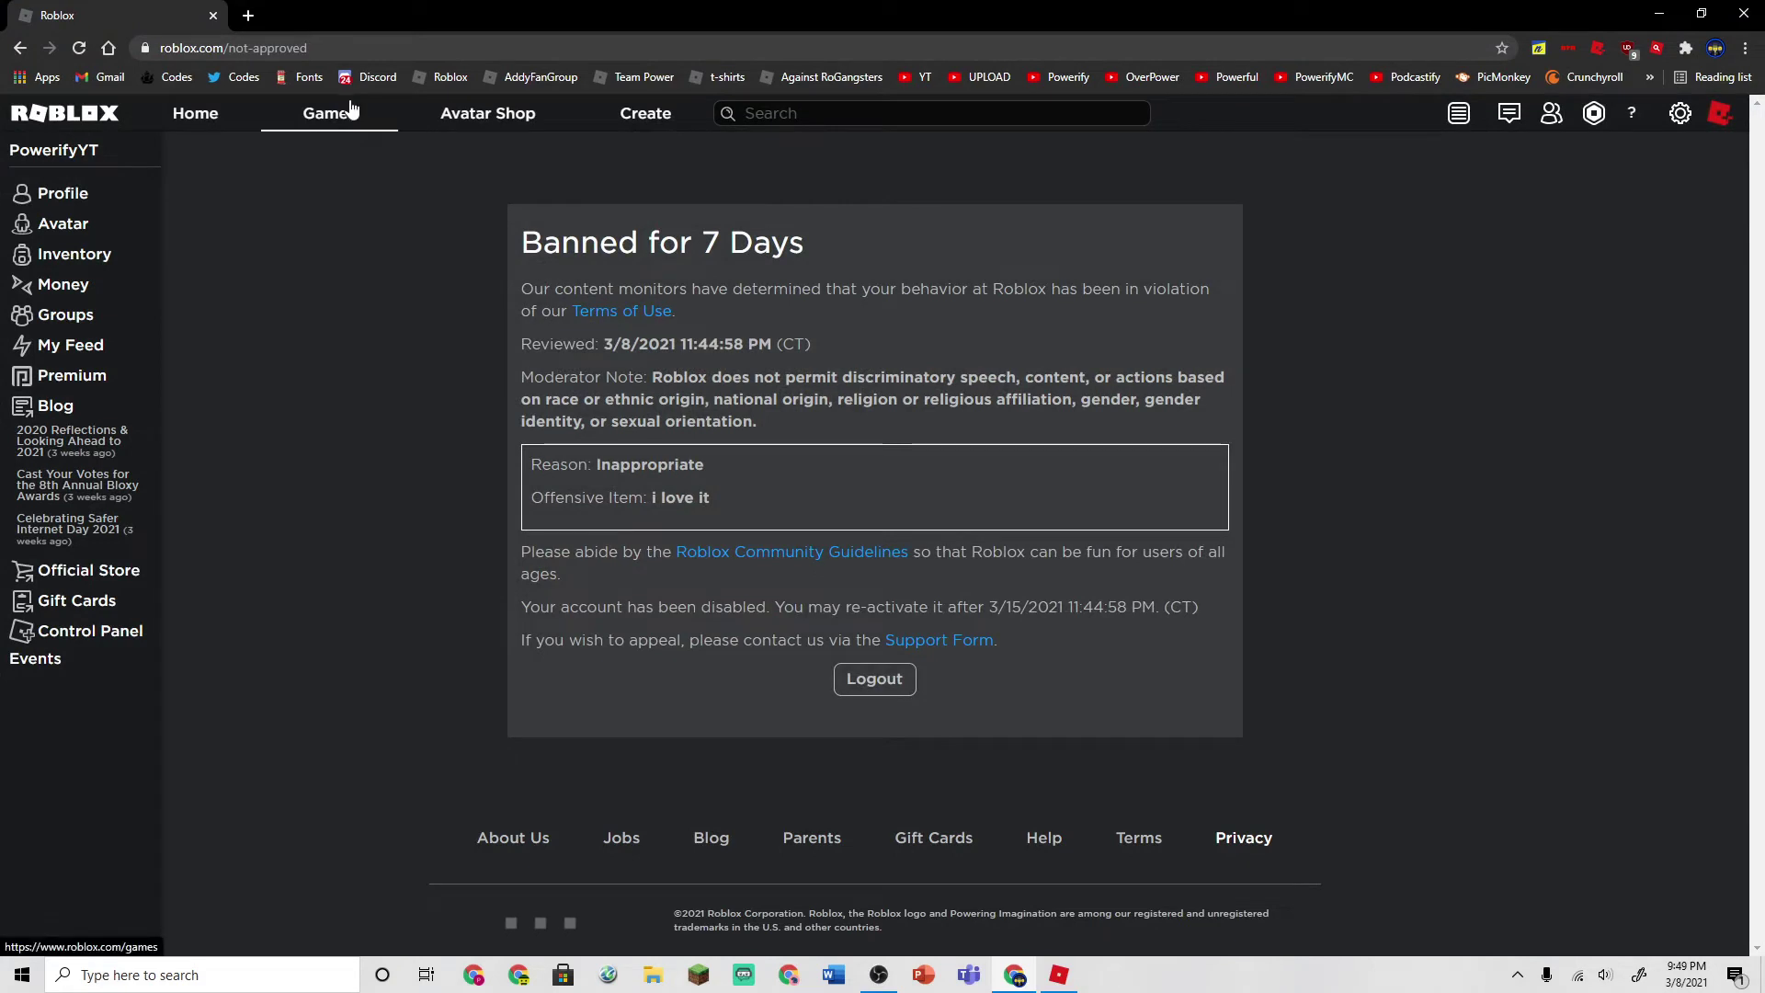
pyautogui.click(80, 48)
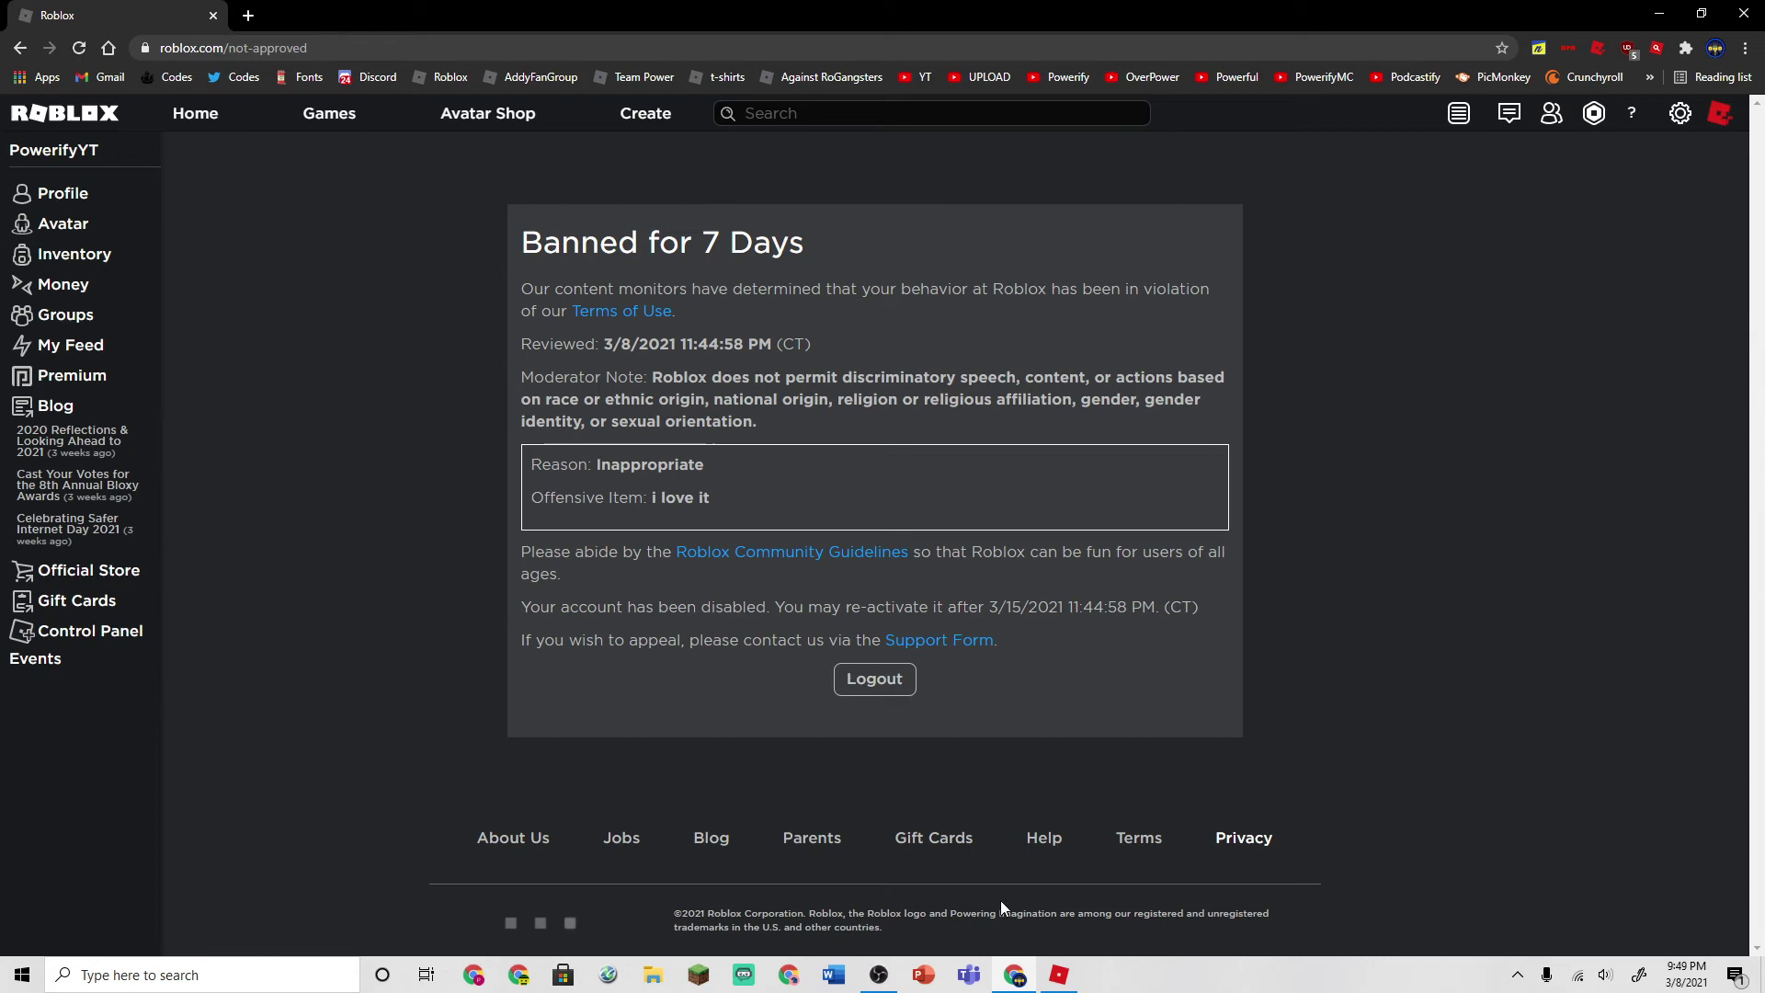
pyautogui.scroll(3, 770, 615)
pyautogui.scroll(1, 769, 616)
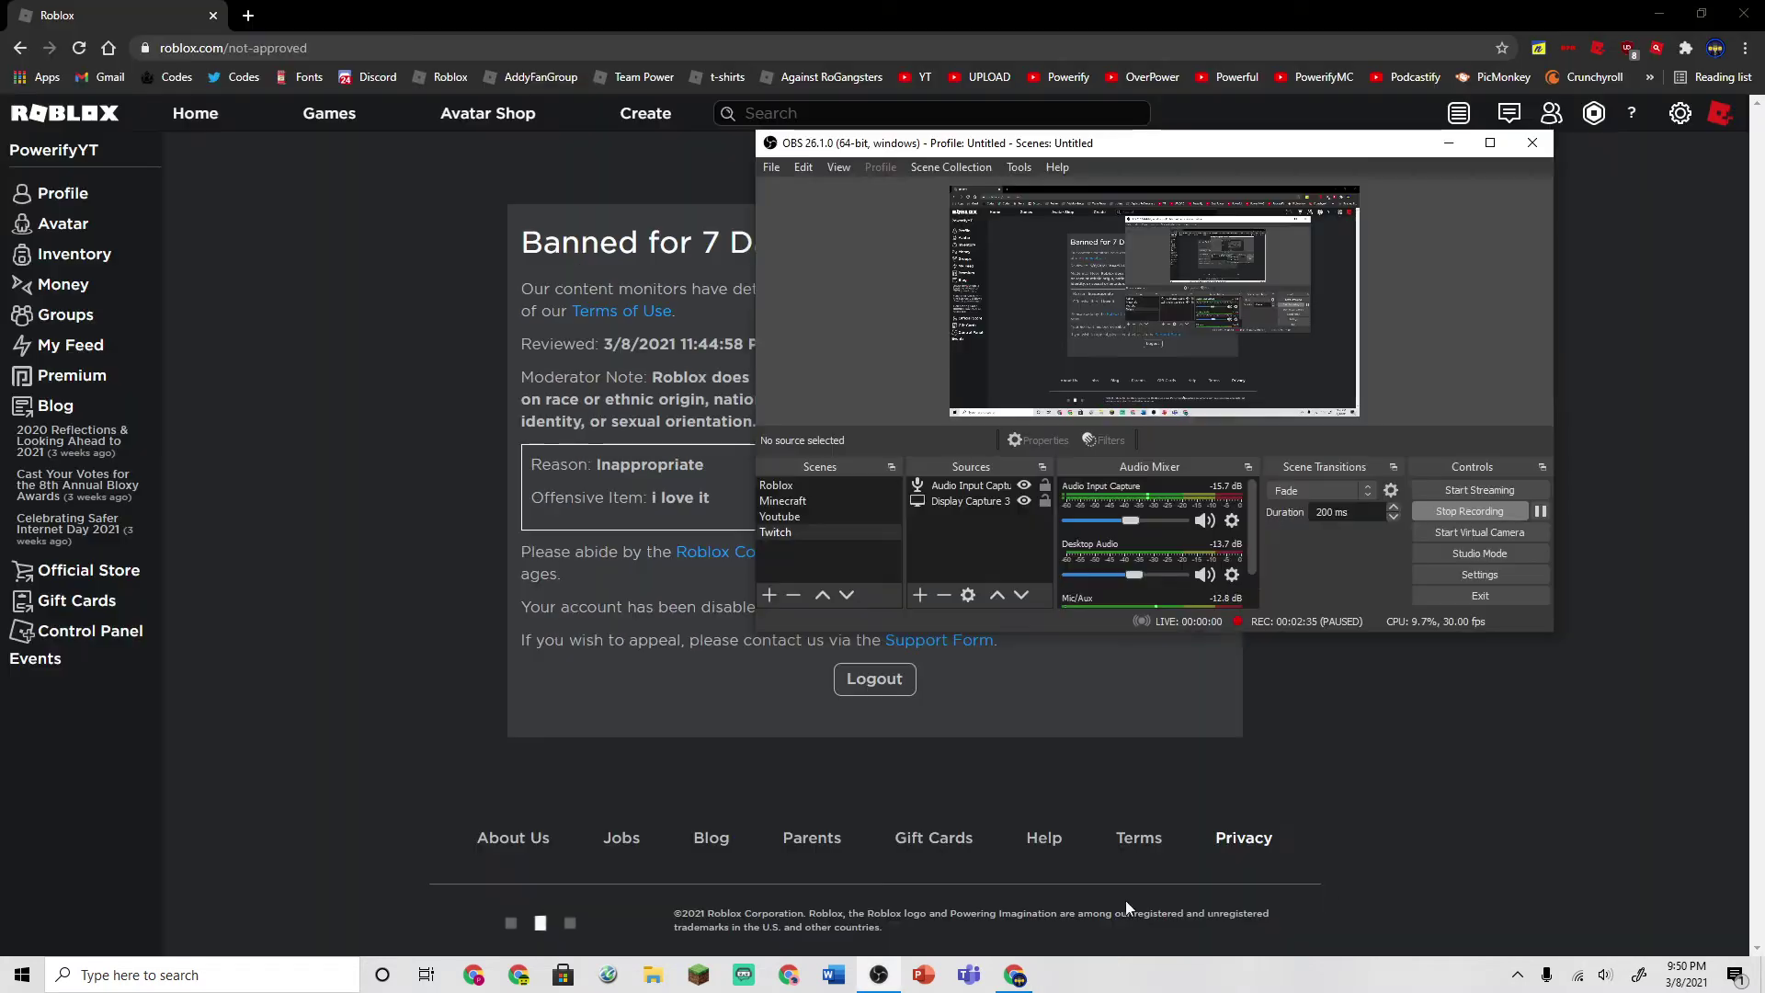
pyautogui.rightClick(1227, 899)
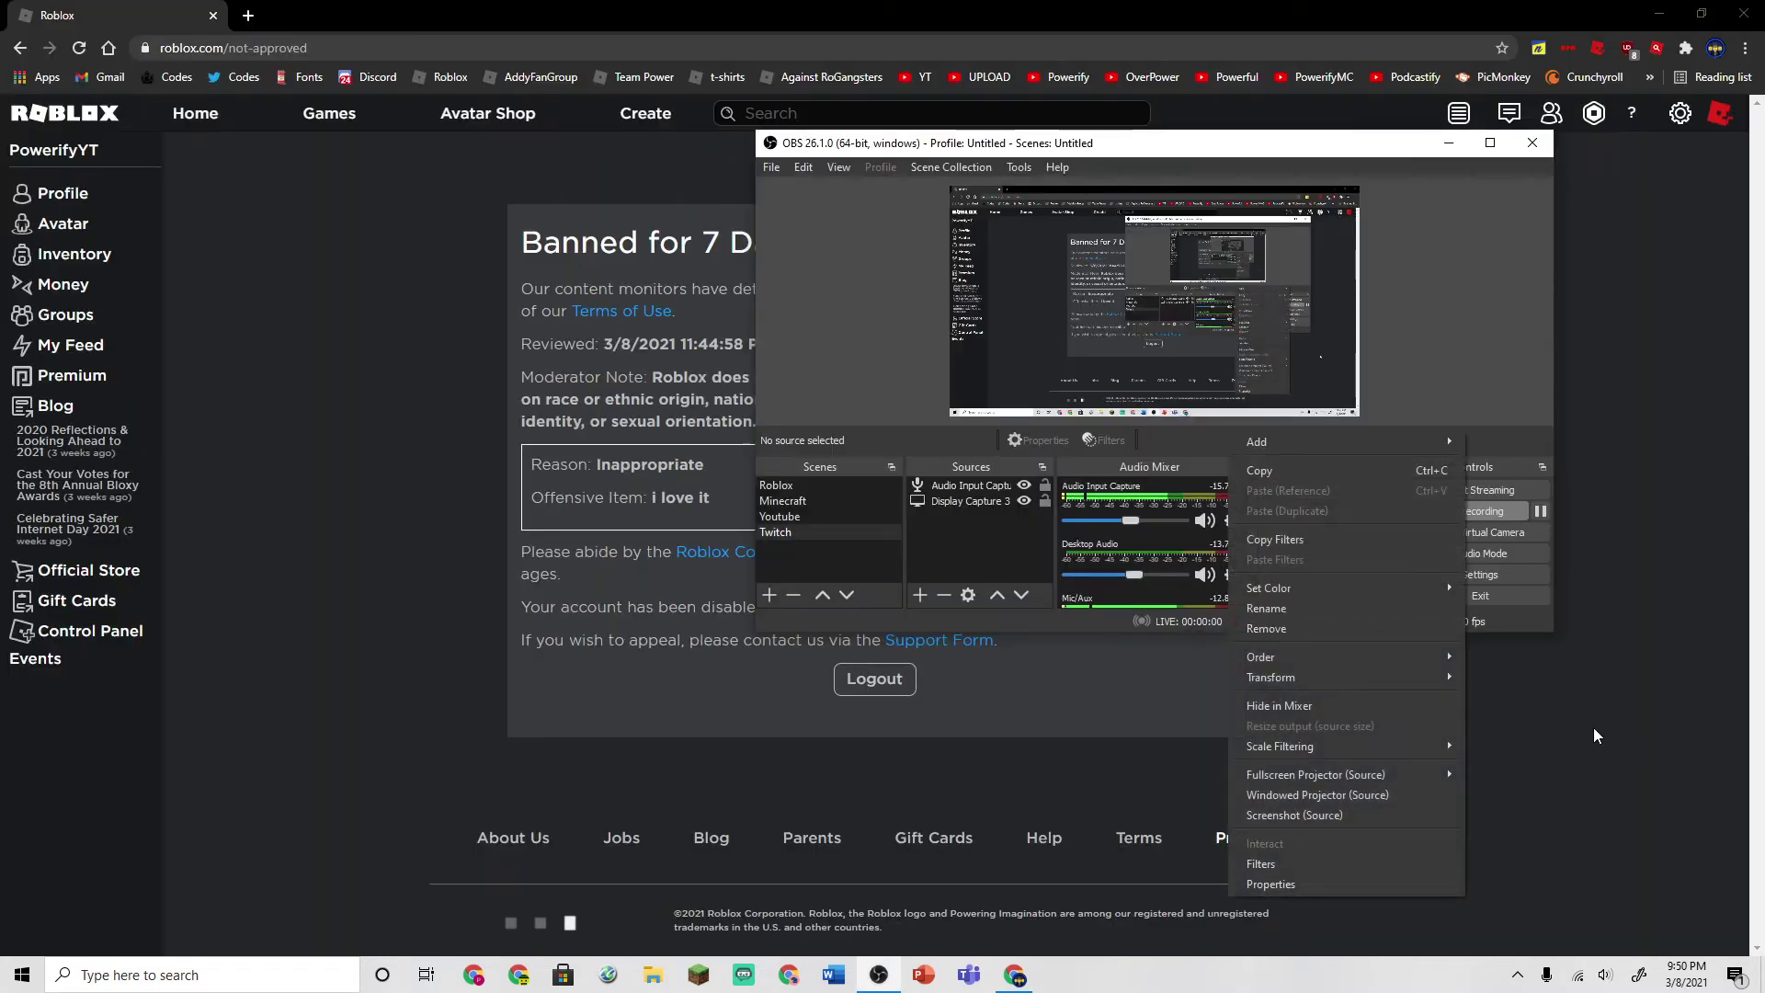
pyautogui.click(78, 48)
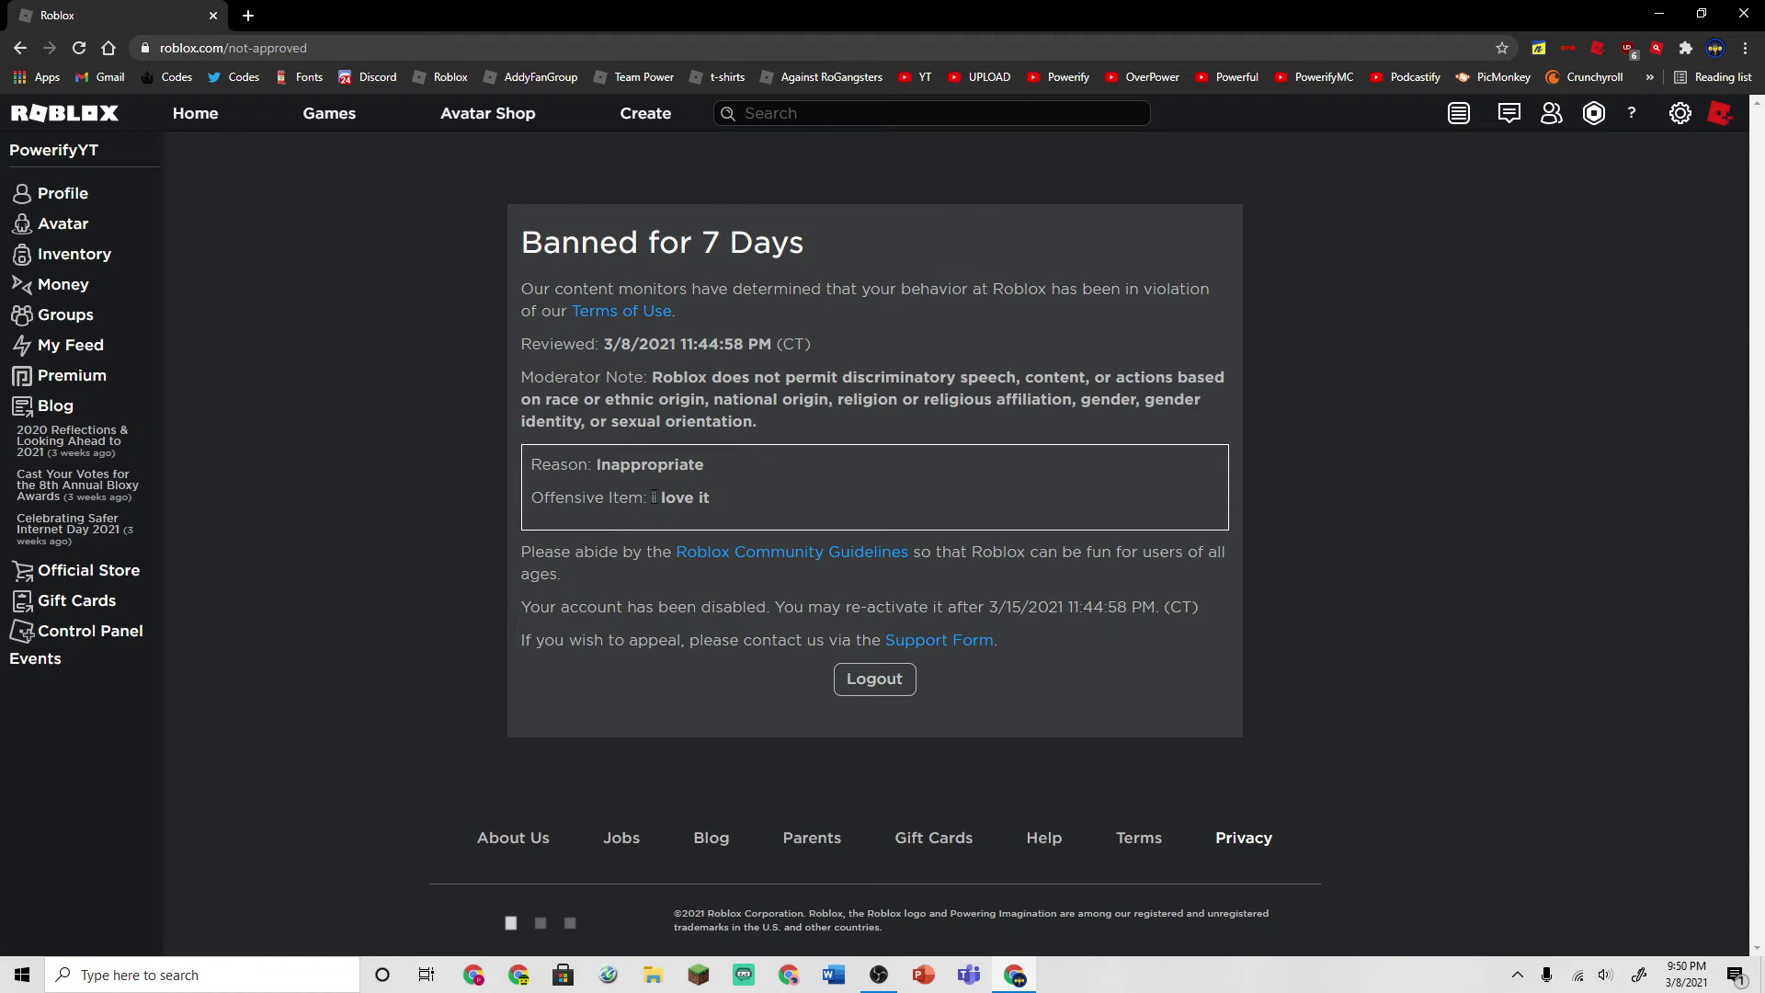
pyautogui.moveTo(655, 498); pyautogui.dragTo(712, 498)
pyautogui.click(828, 467)
pyautogui.click(1680, 114)
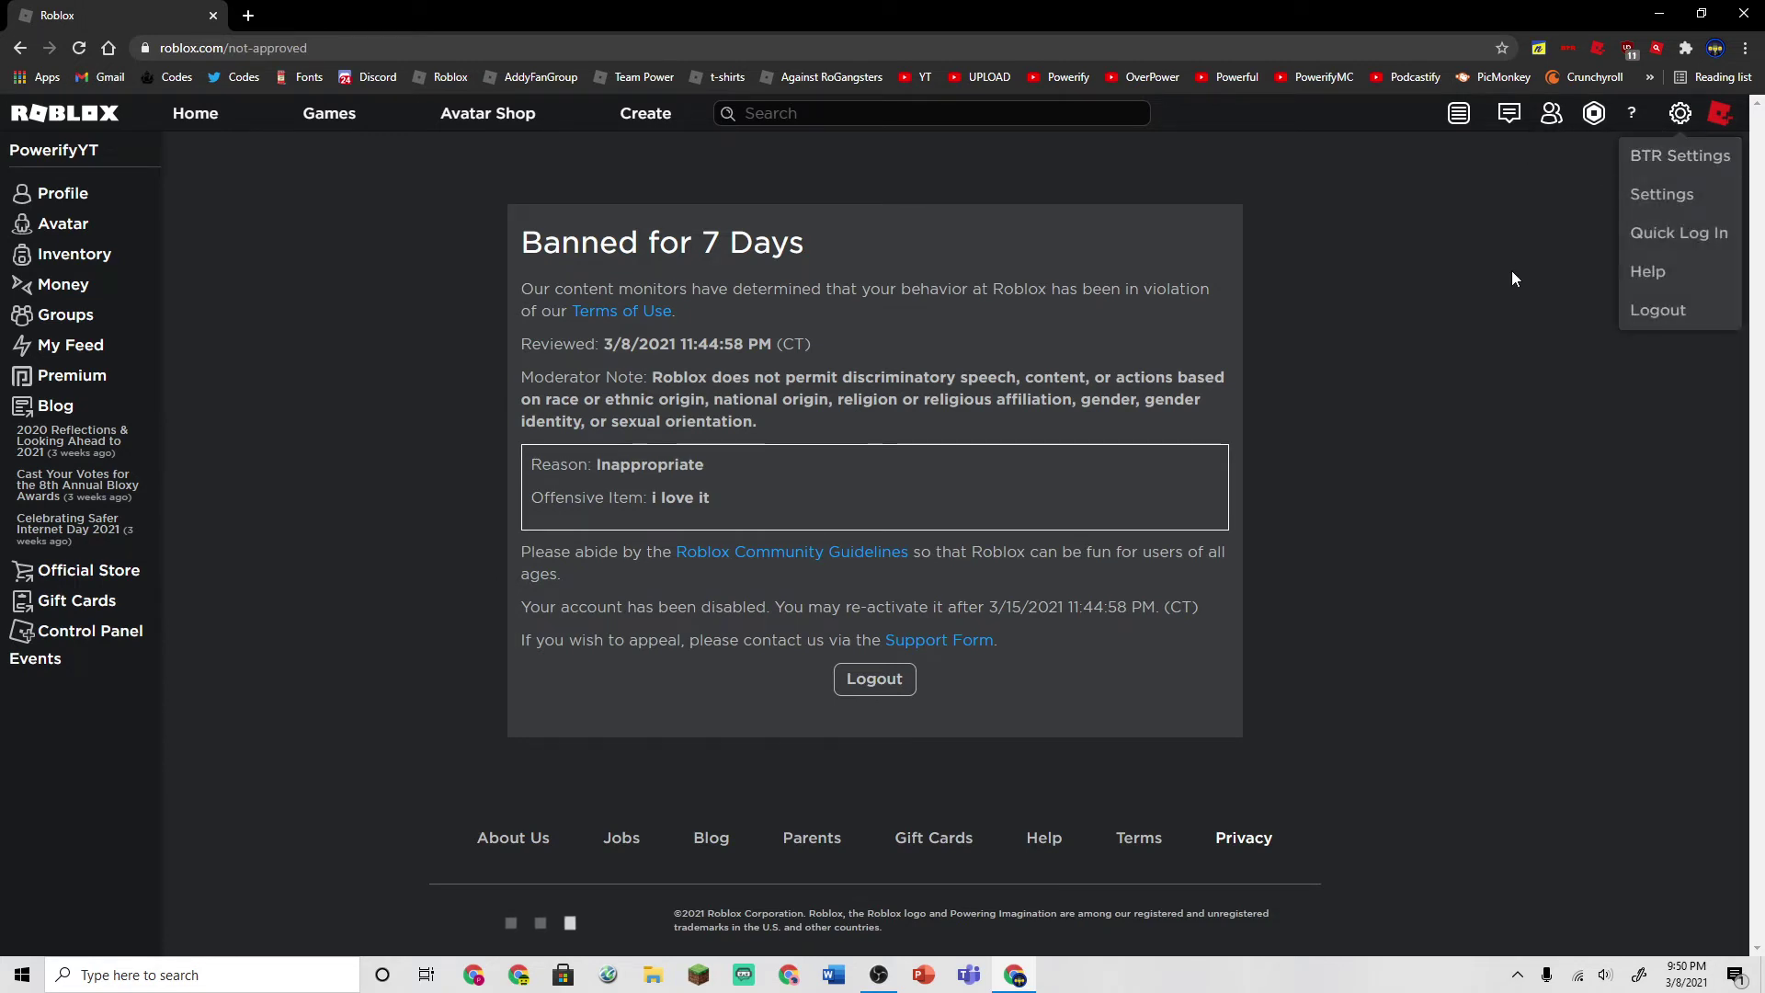
pyautogui.click(1647, 310)
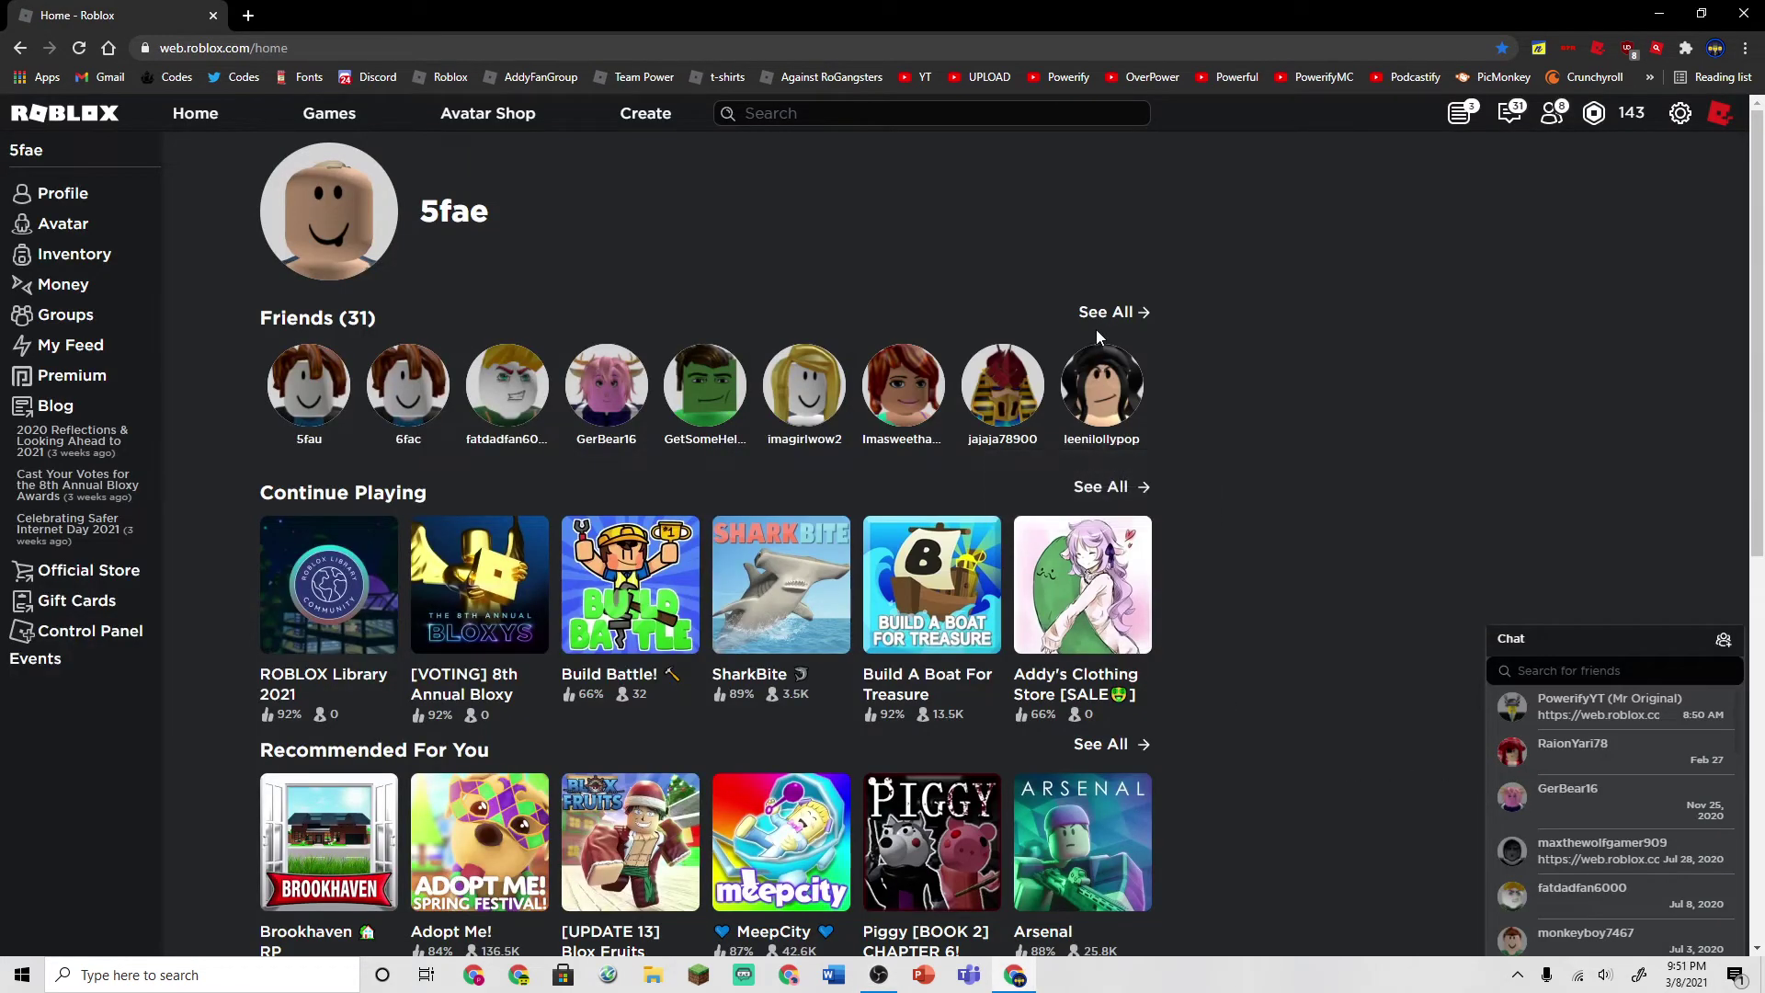
pyautogui.click(1113, 315)
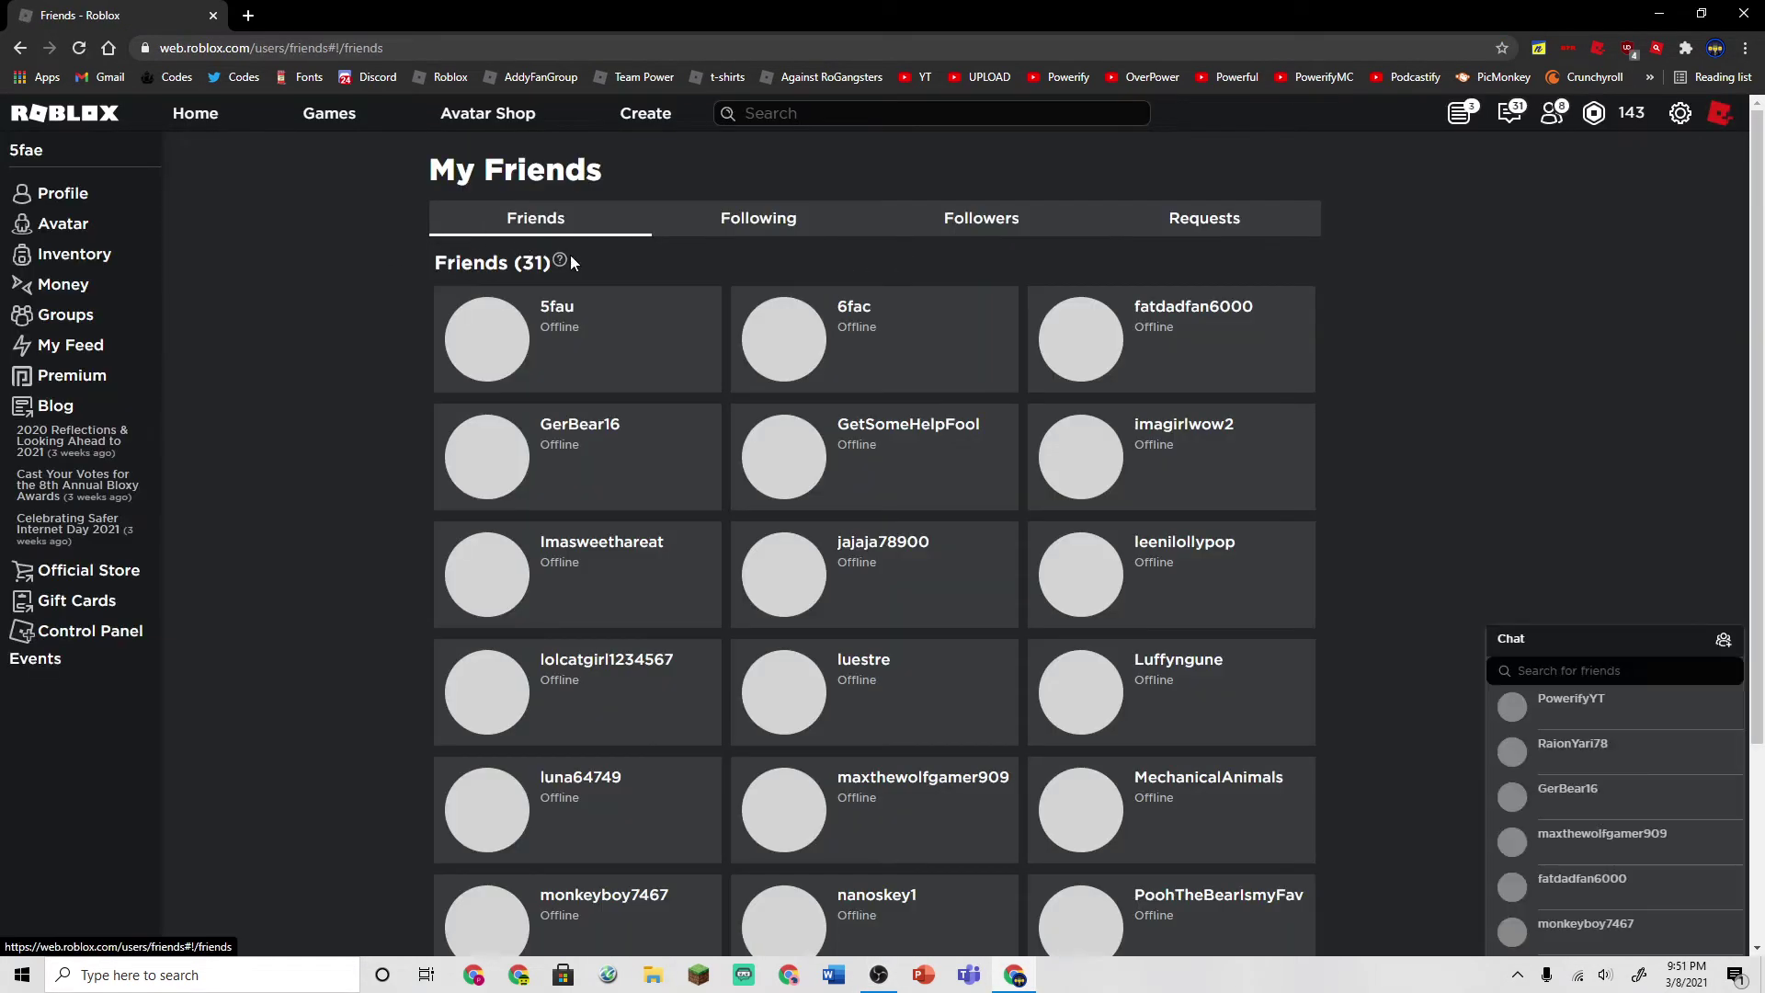
pyautogui.scroll(-2, 940, 516)
pyautogui.click(893, 825)
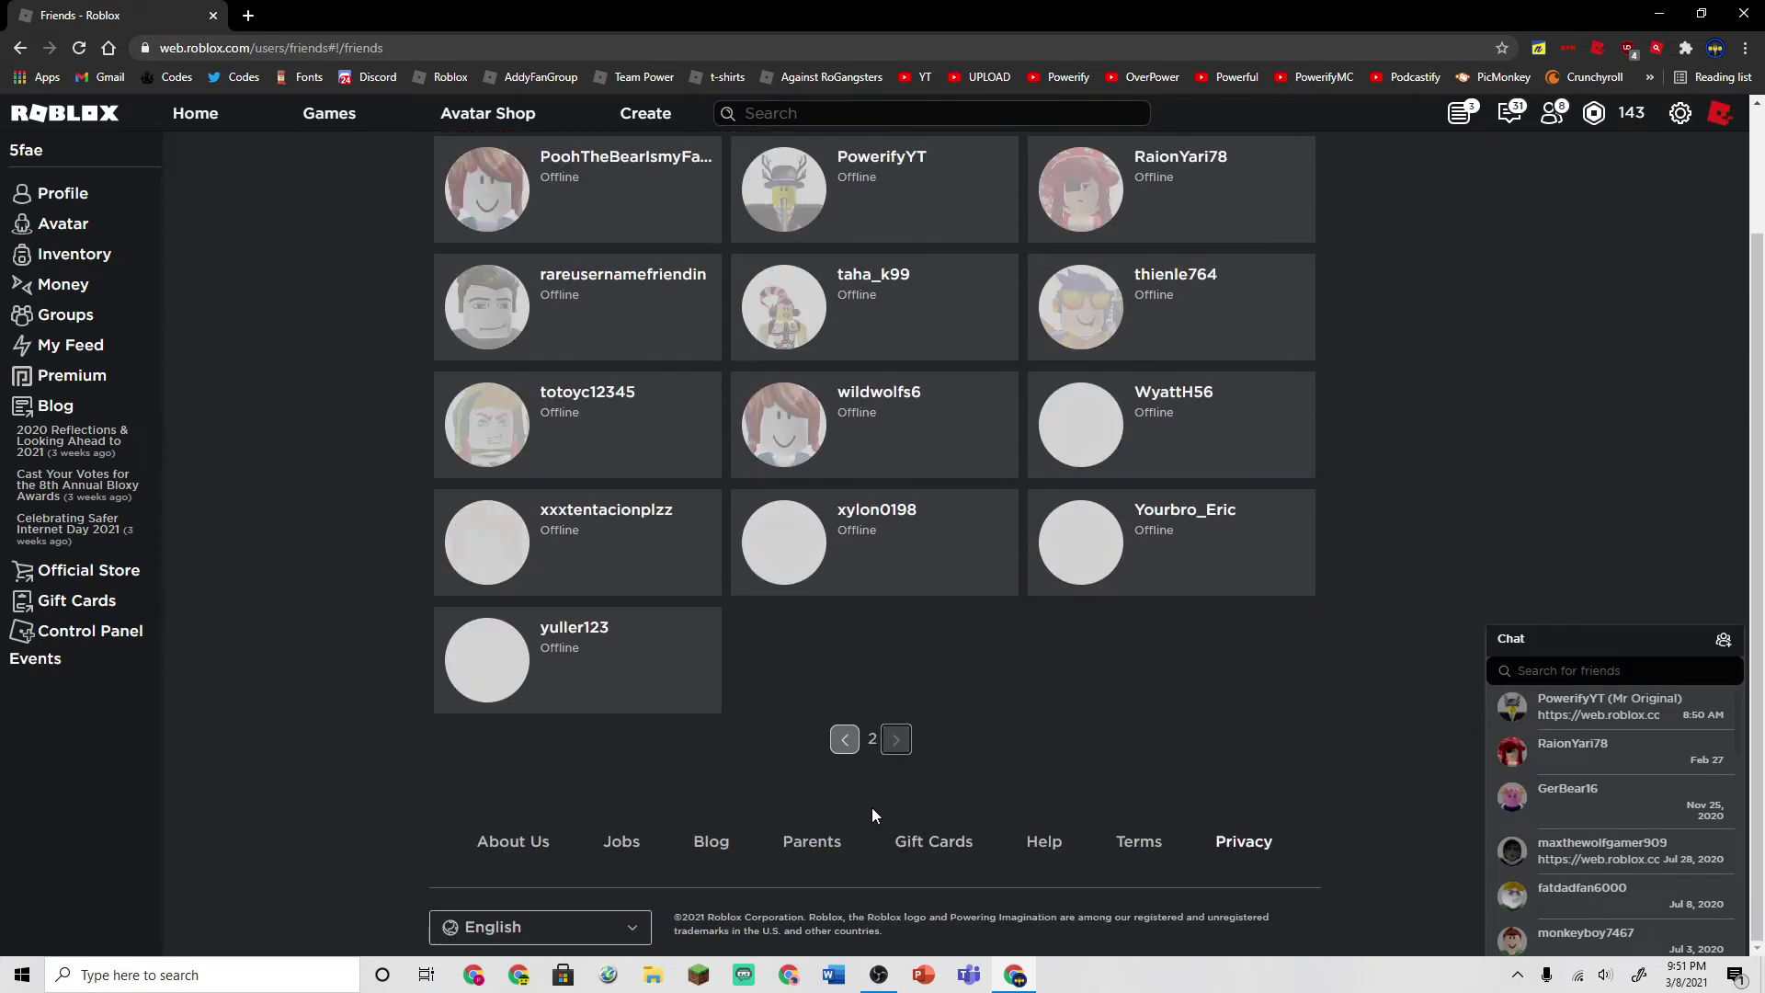
pyautogui.scroll(1, 716, 288)
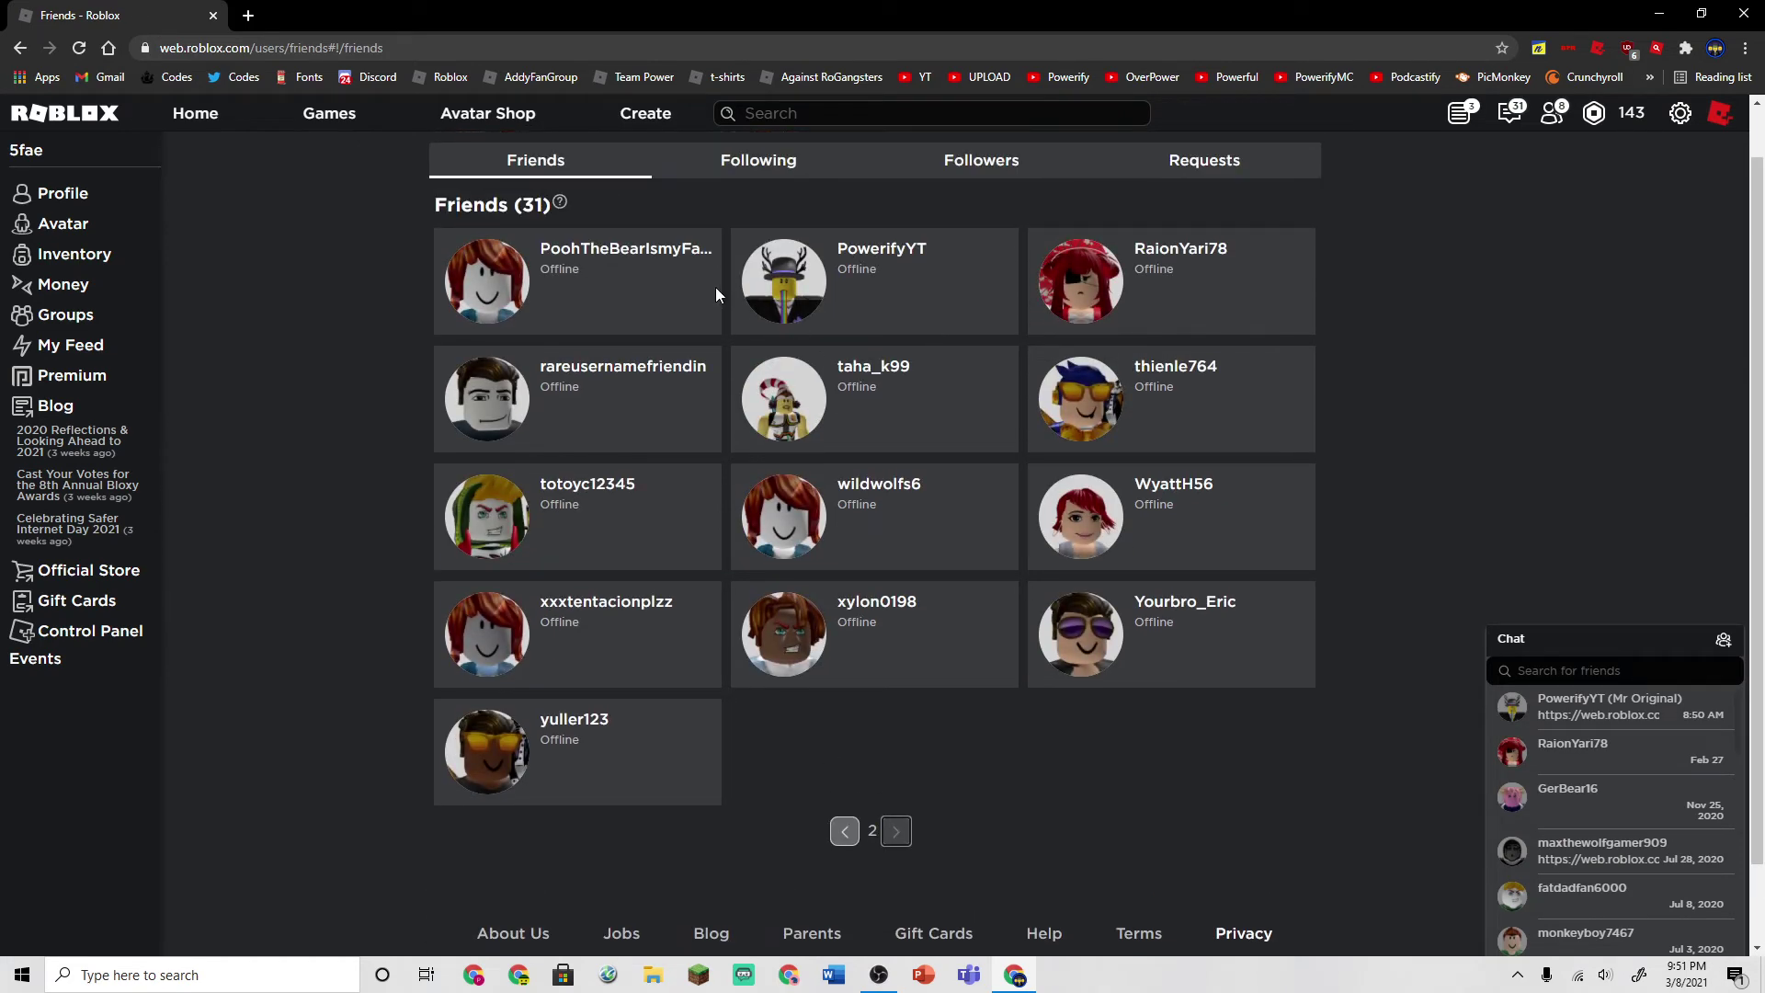
pyautogui.middleClick(769, 272)
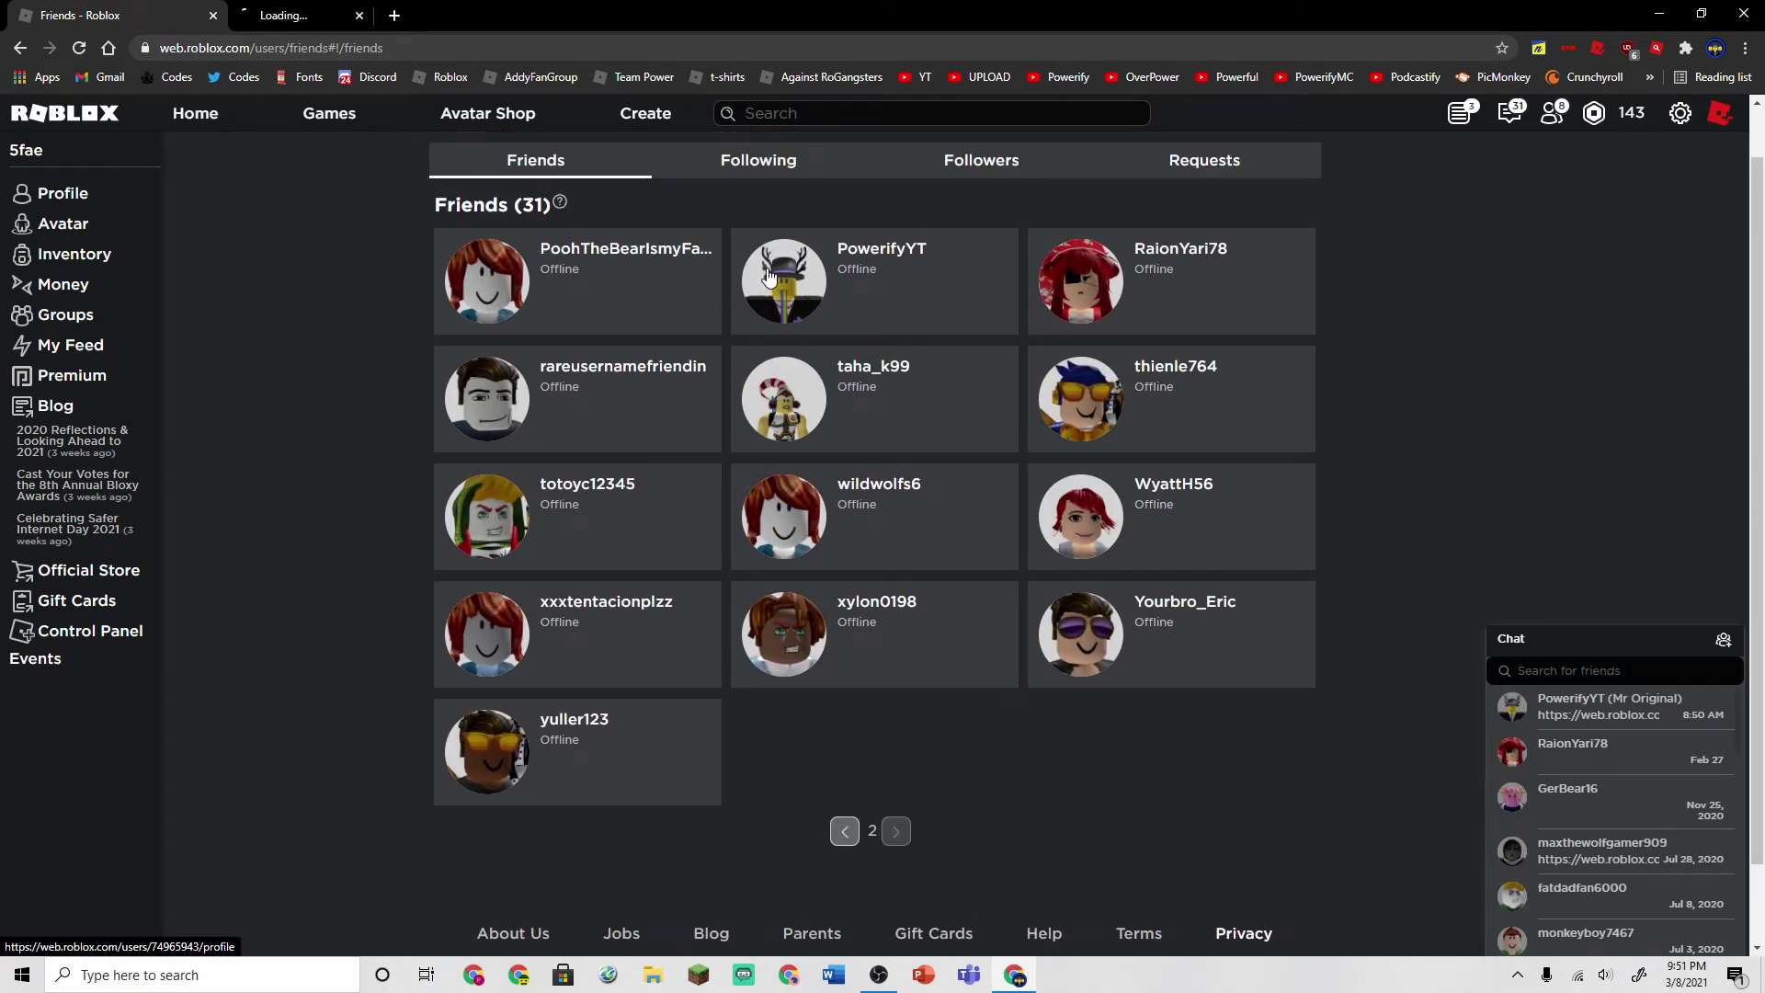
pyautogui.click(331, 16)
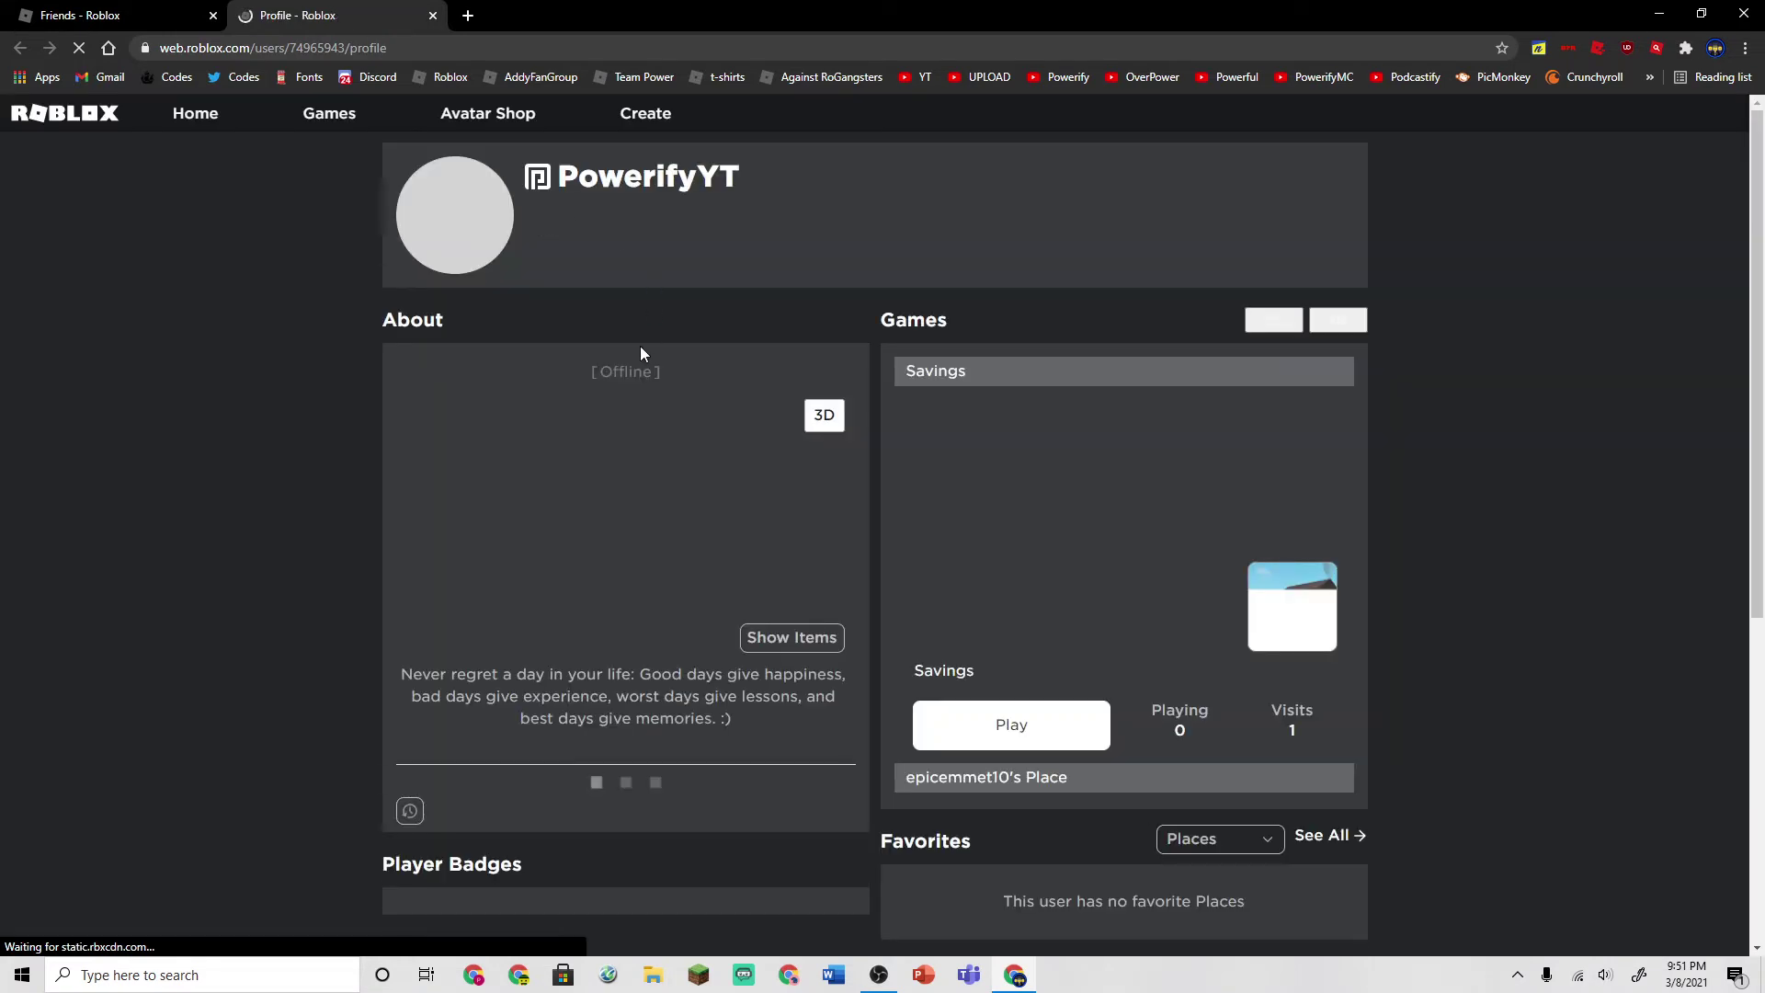
pyautogui.scroll(-1, 604, 307)
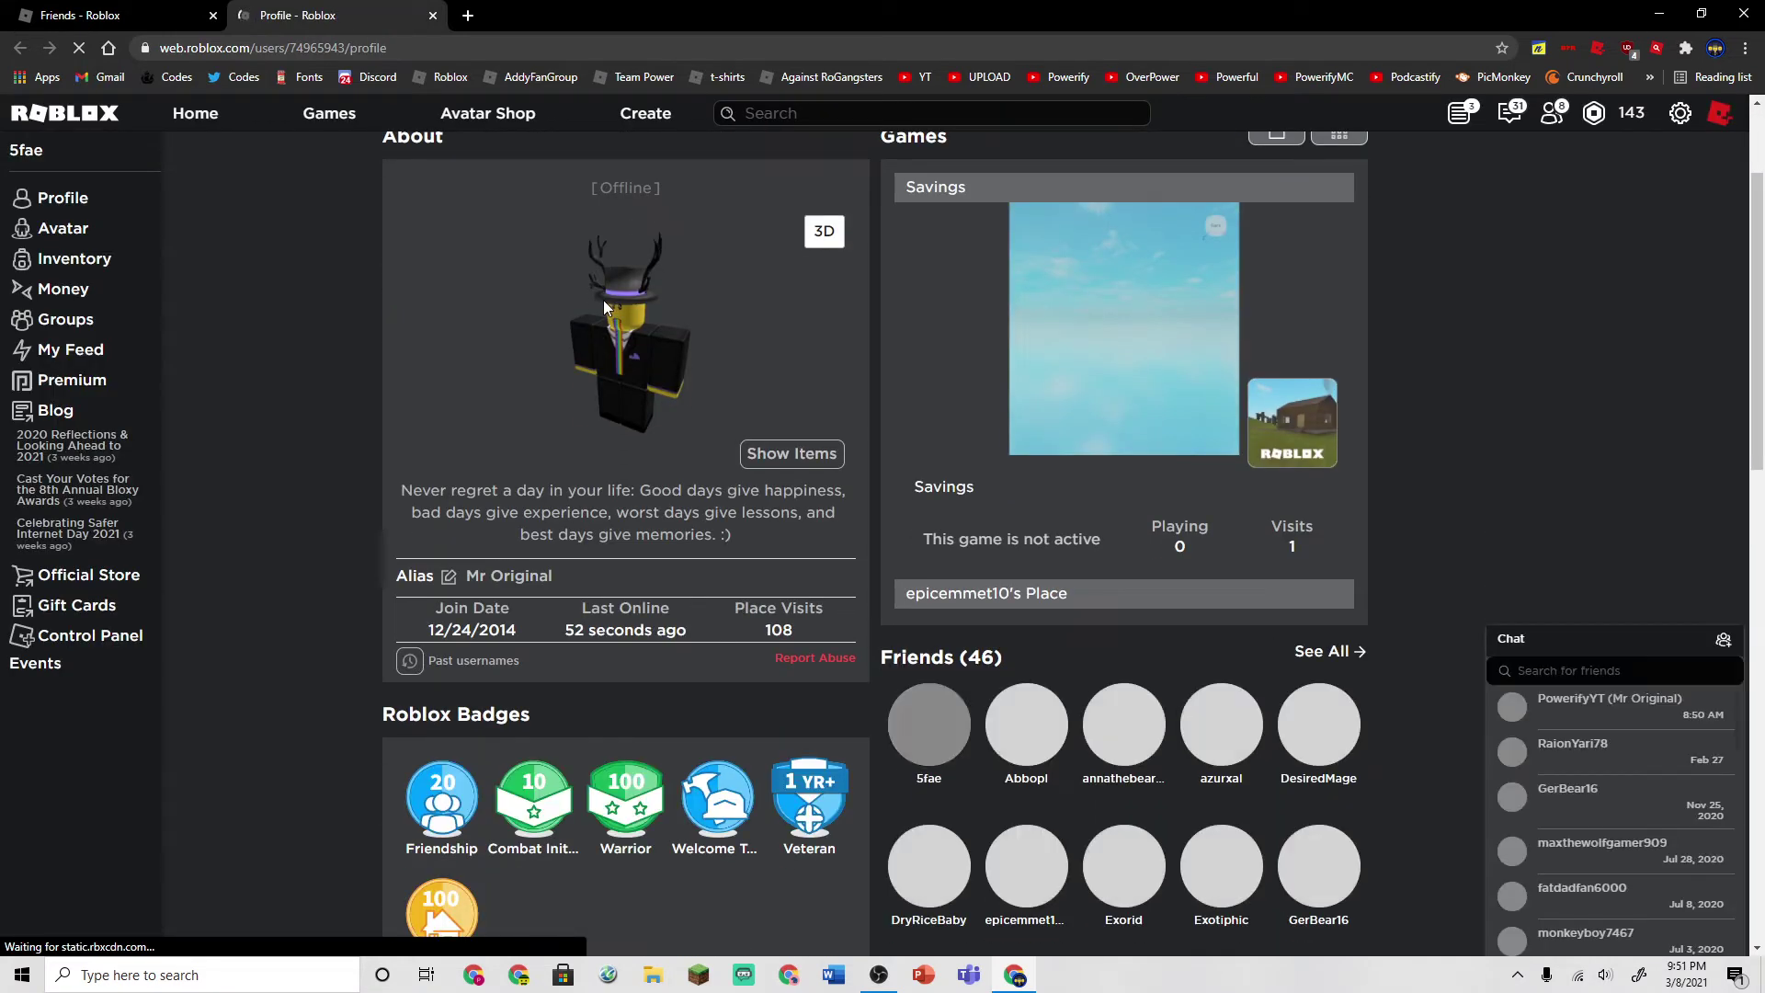
pyautogui.scroll(1, 617, 302)
pyautogui.scroll(1, 617, 302)
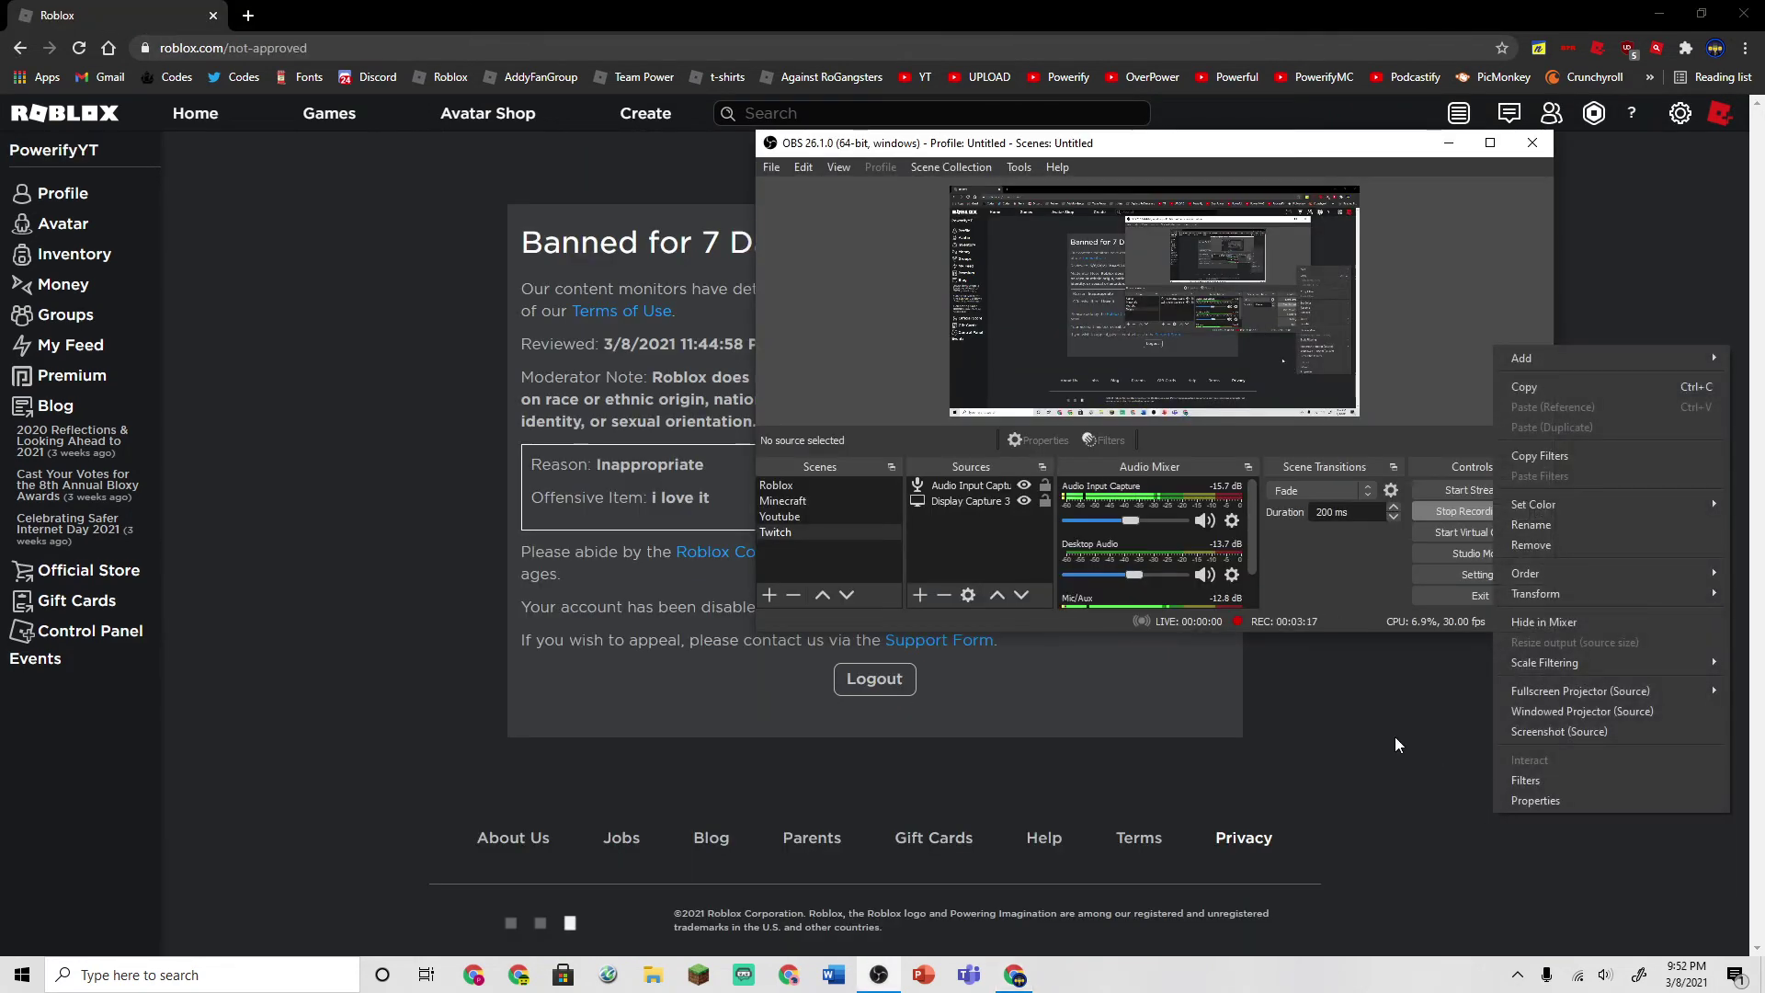
pyautogui.click(1396, 745)
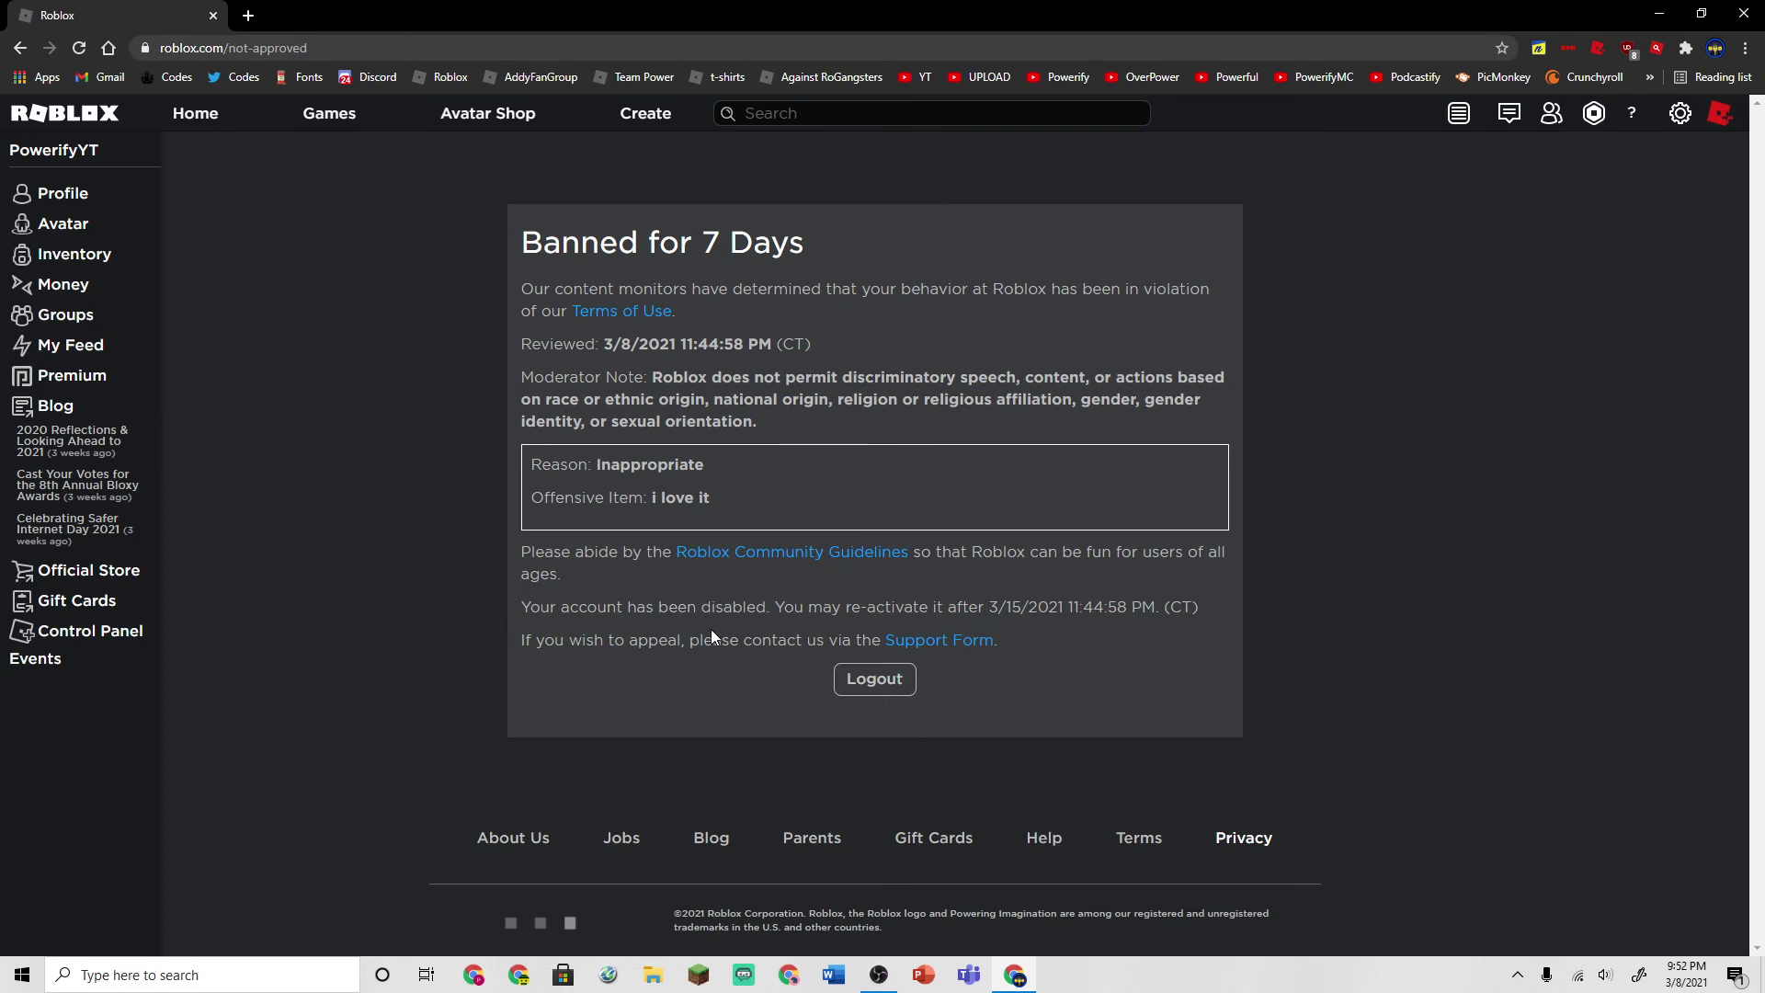
# - Enter #FreePowerify in the Roblox search bar, then highlight and clear the moderator note
pyautogui.click(834, 116)
pyautogui.write('#')
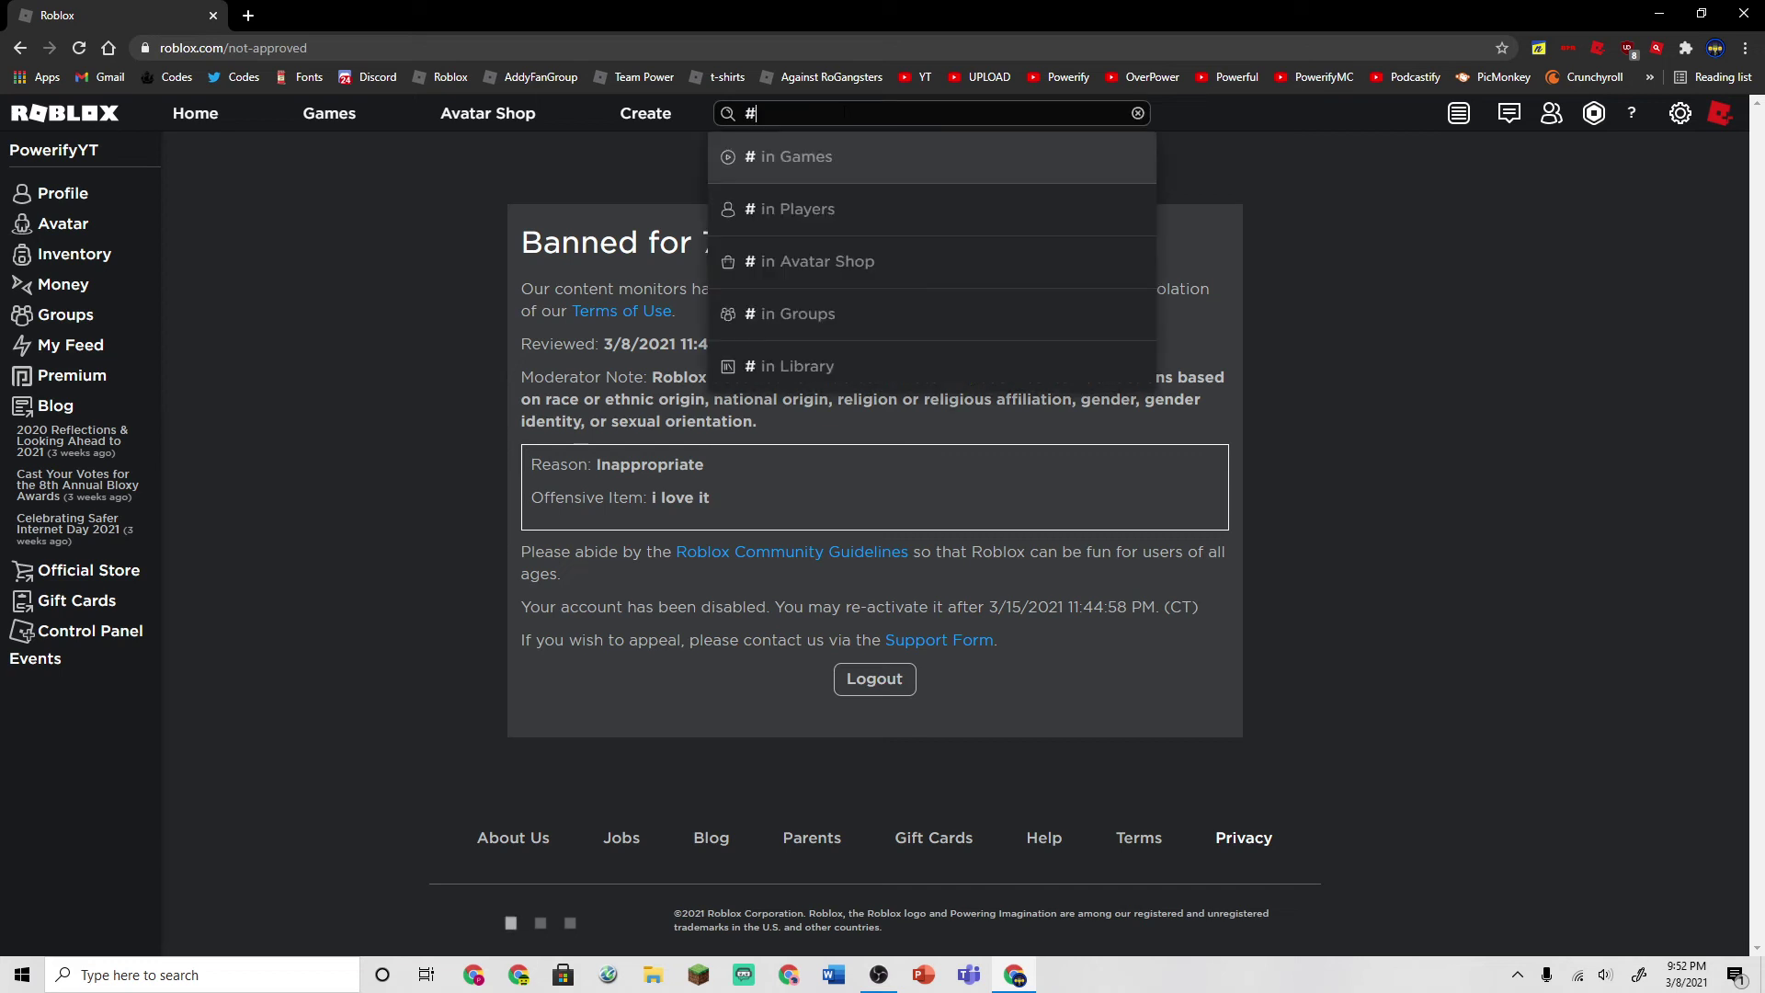
pyautogui.write('FreeP')
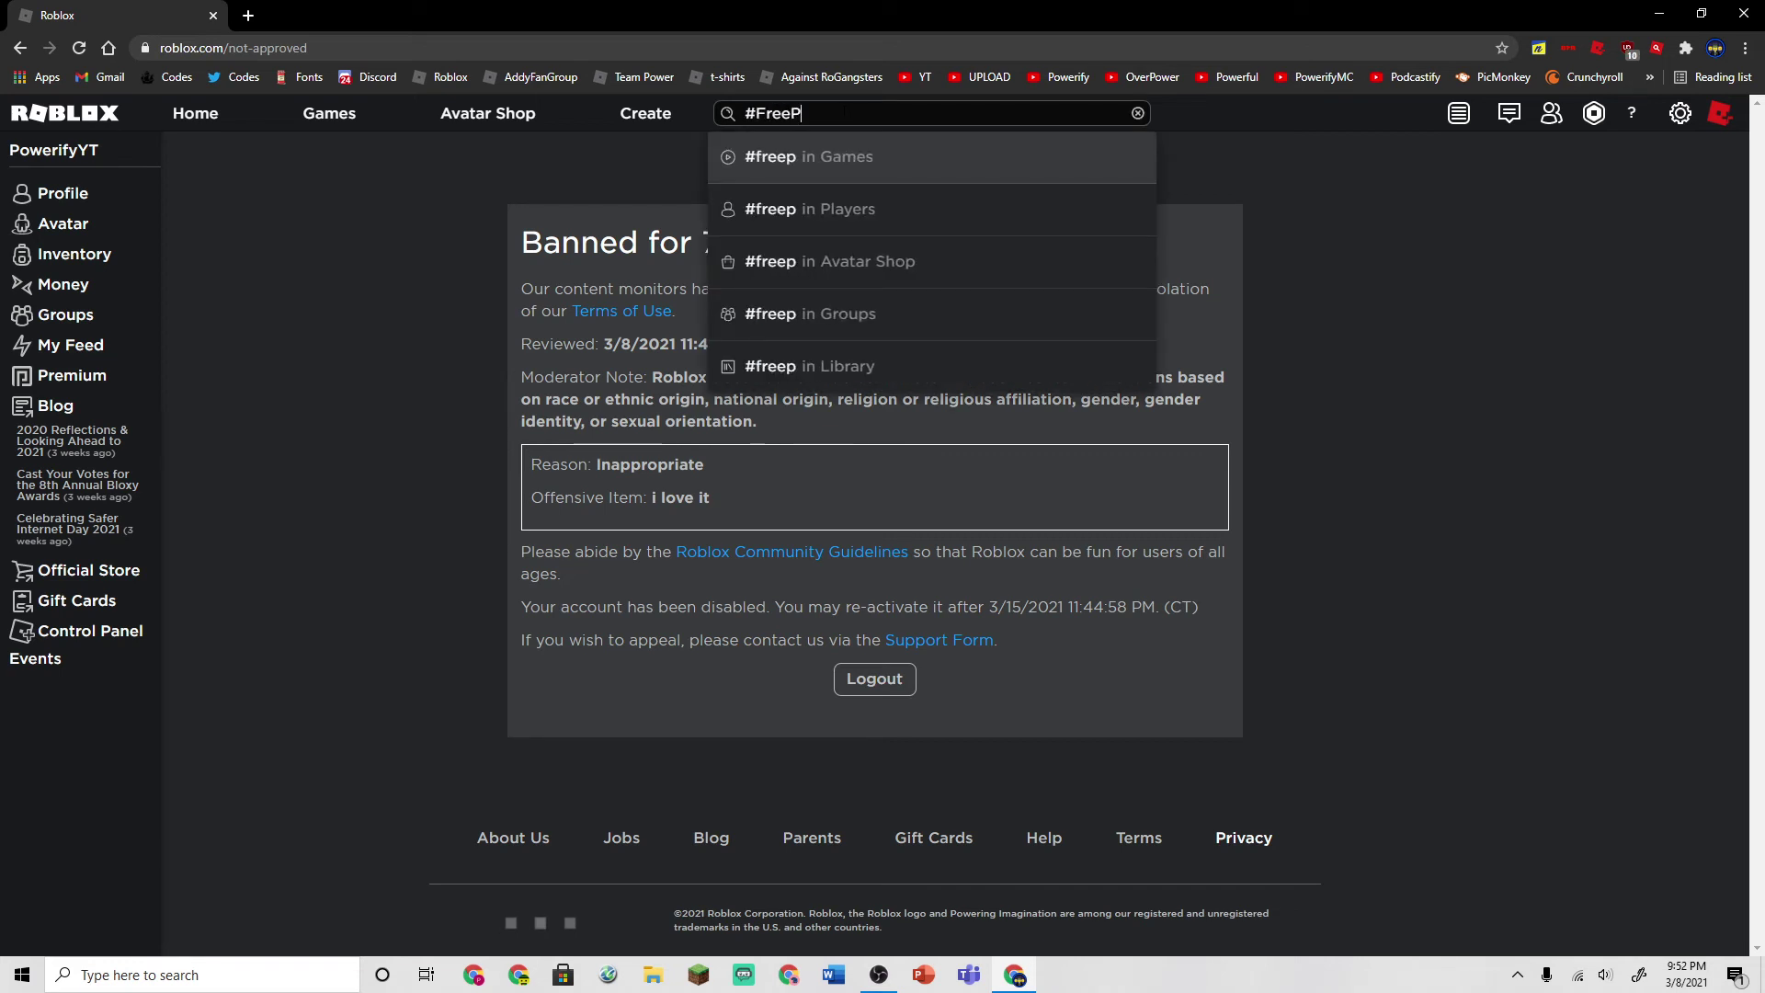
pyautogui.write('owerify')
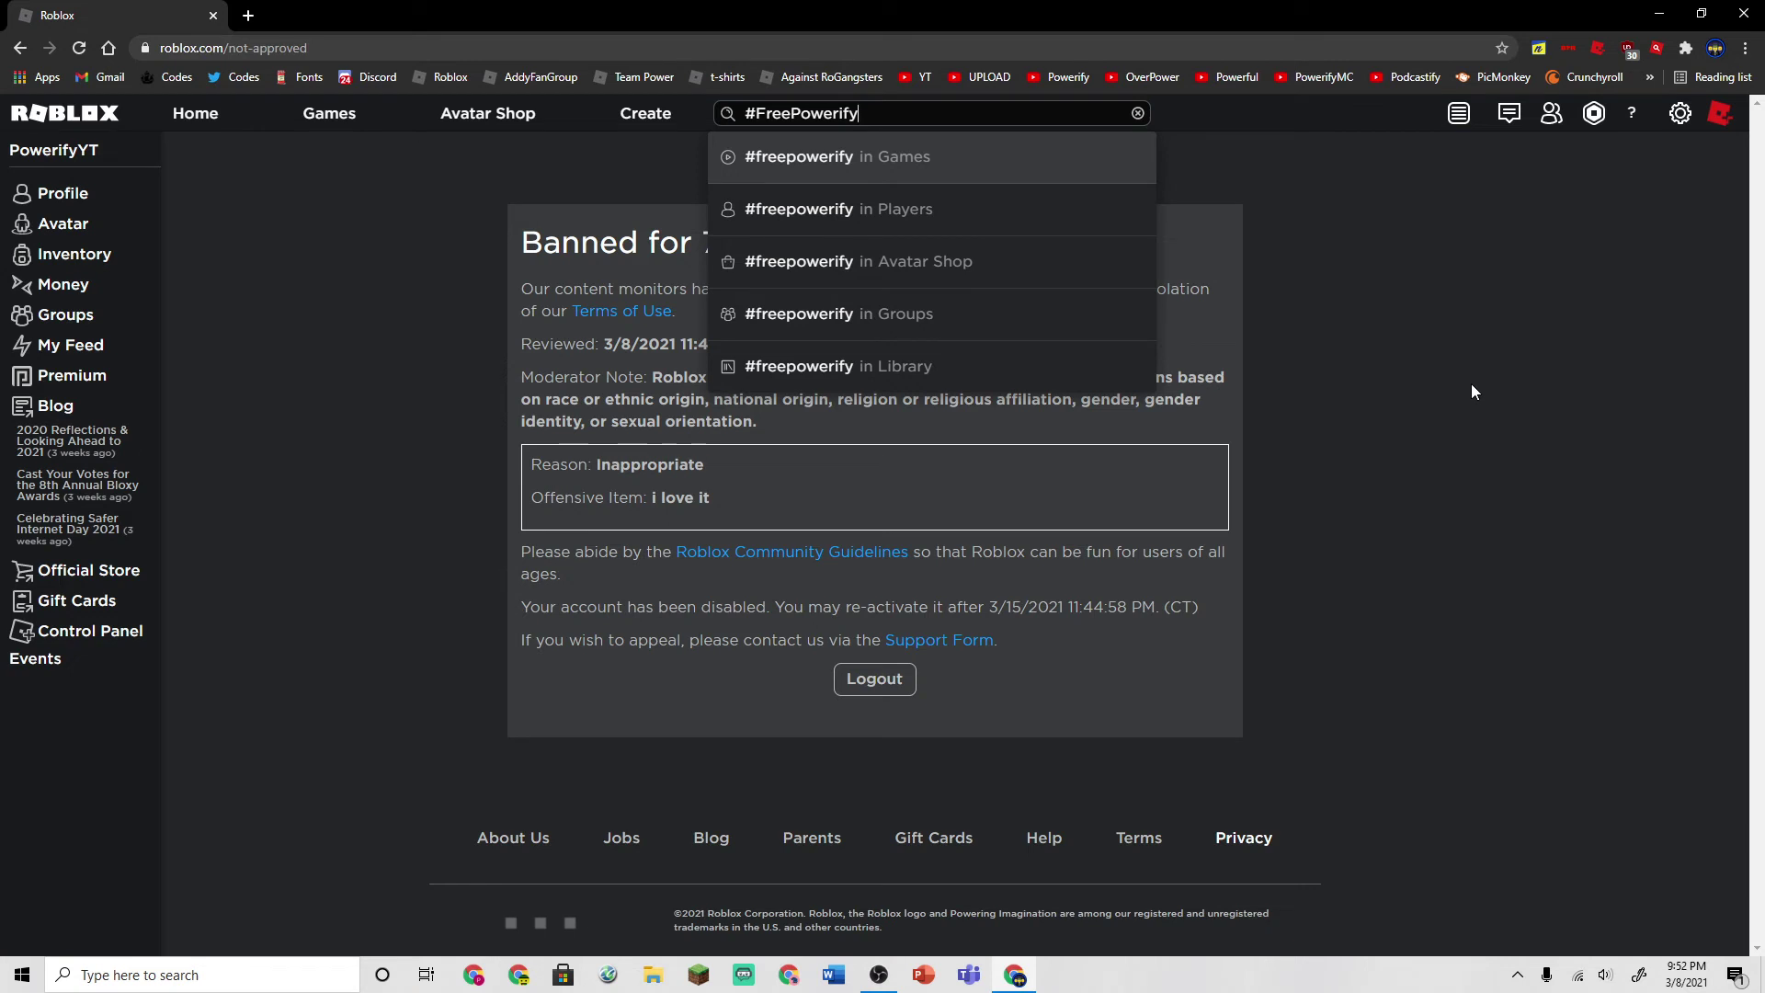
pyautogui.click(1471, 426)
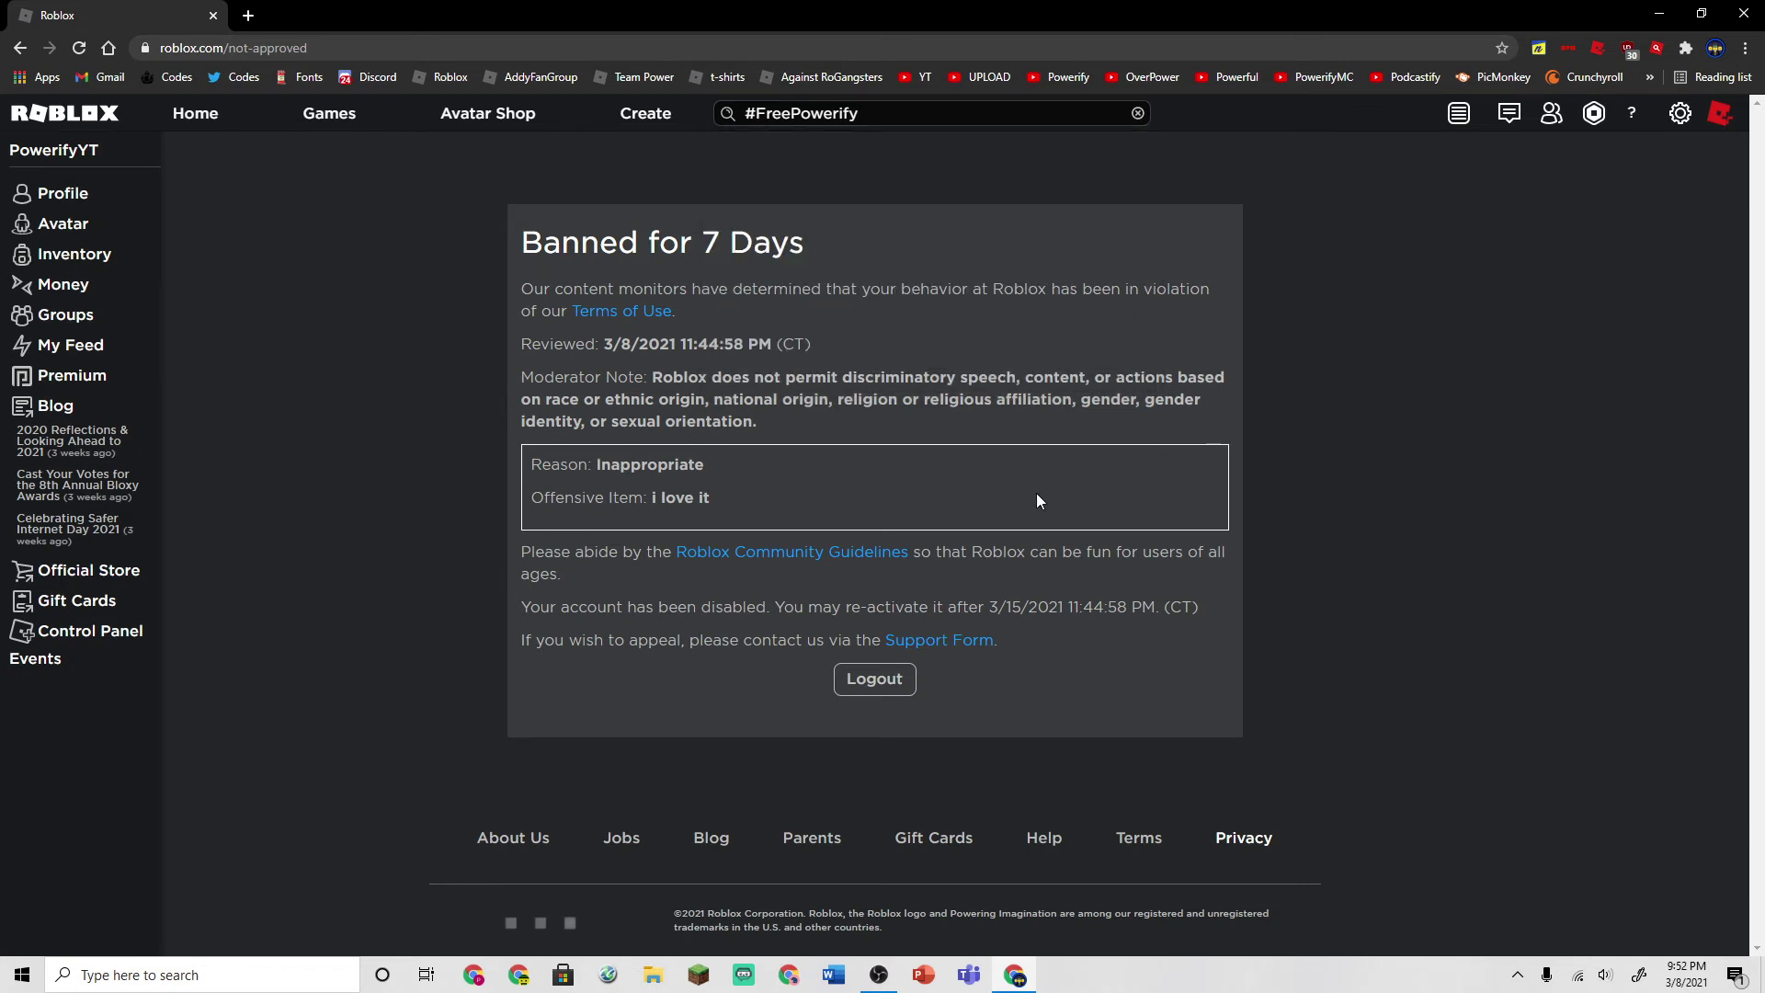
pyautogui.moveTo(915, 415); pyautogui.dragTo(652, 377)
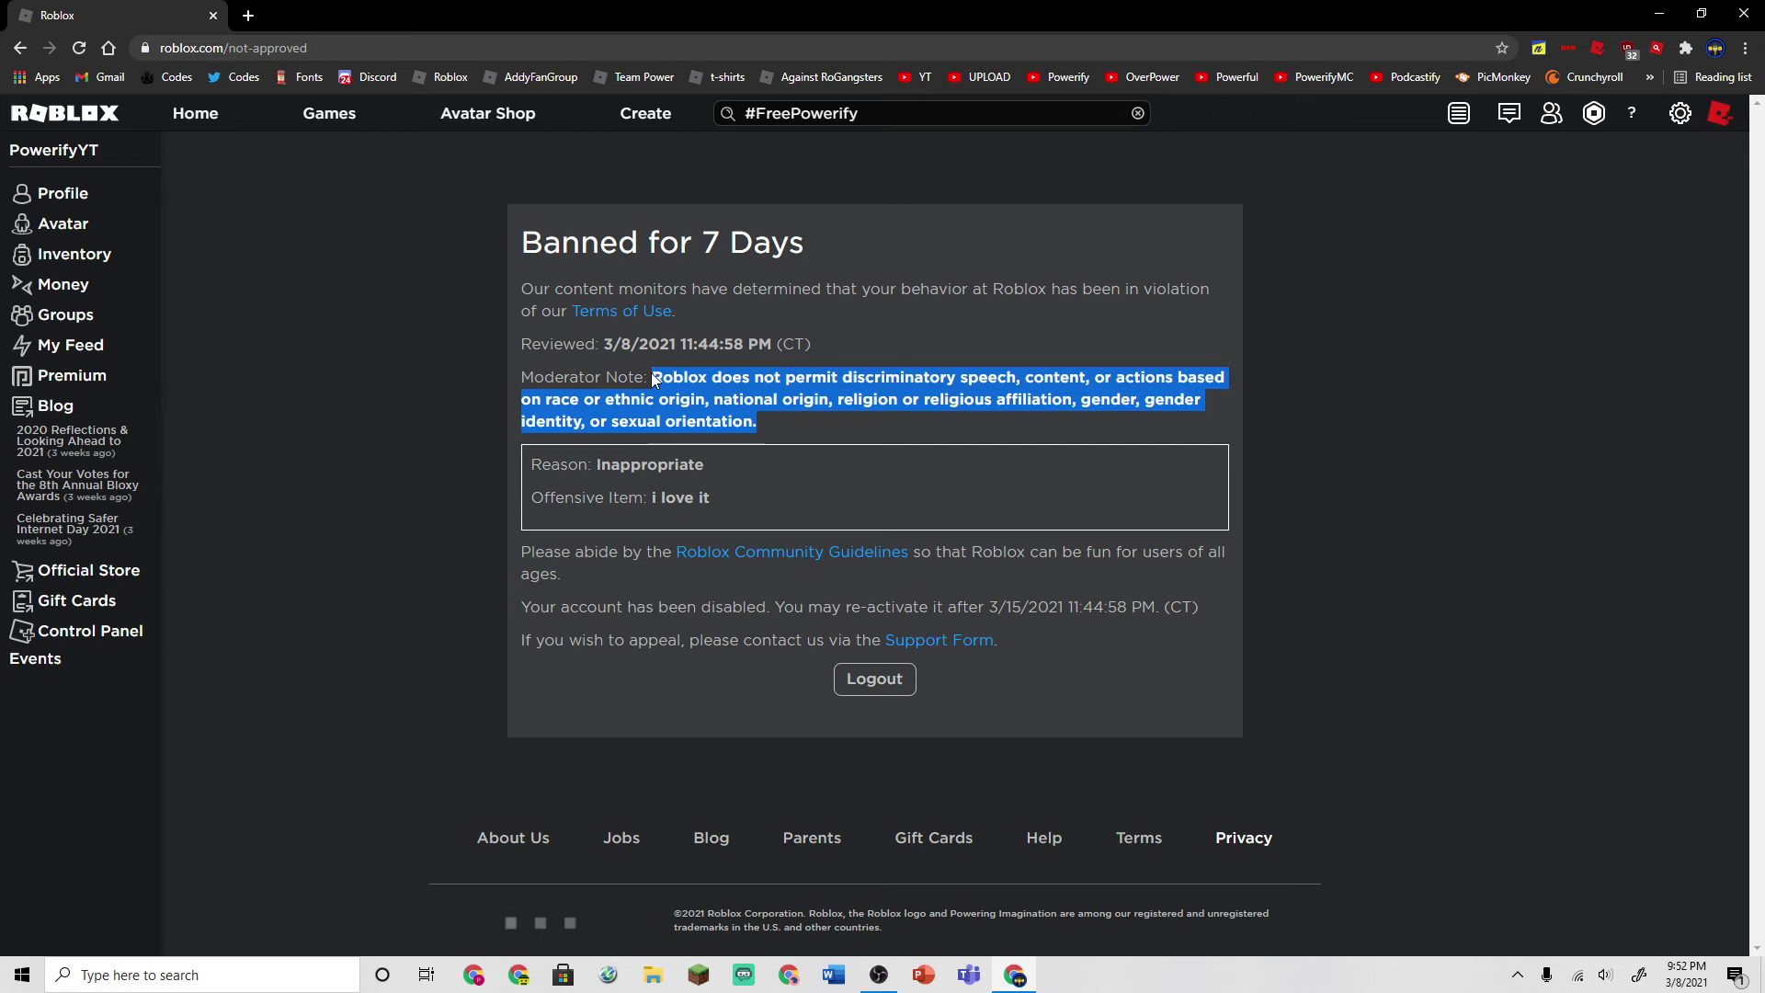
pyautogui.click(1037, 393)
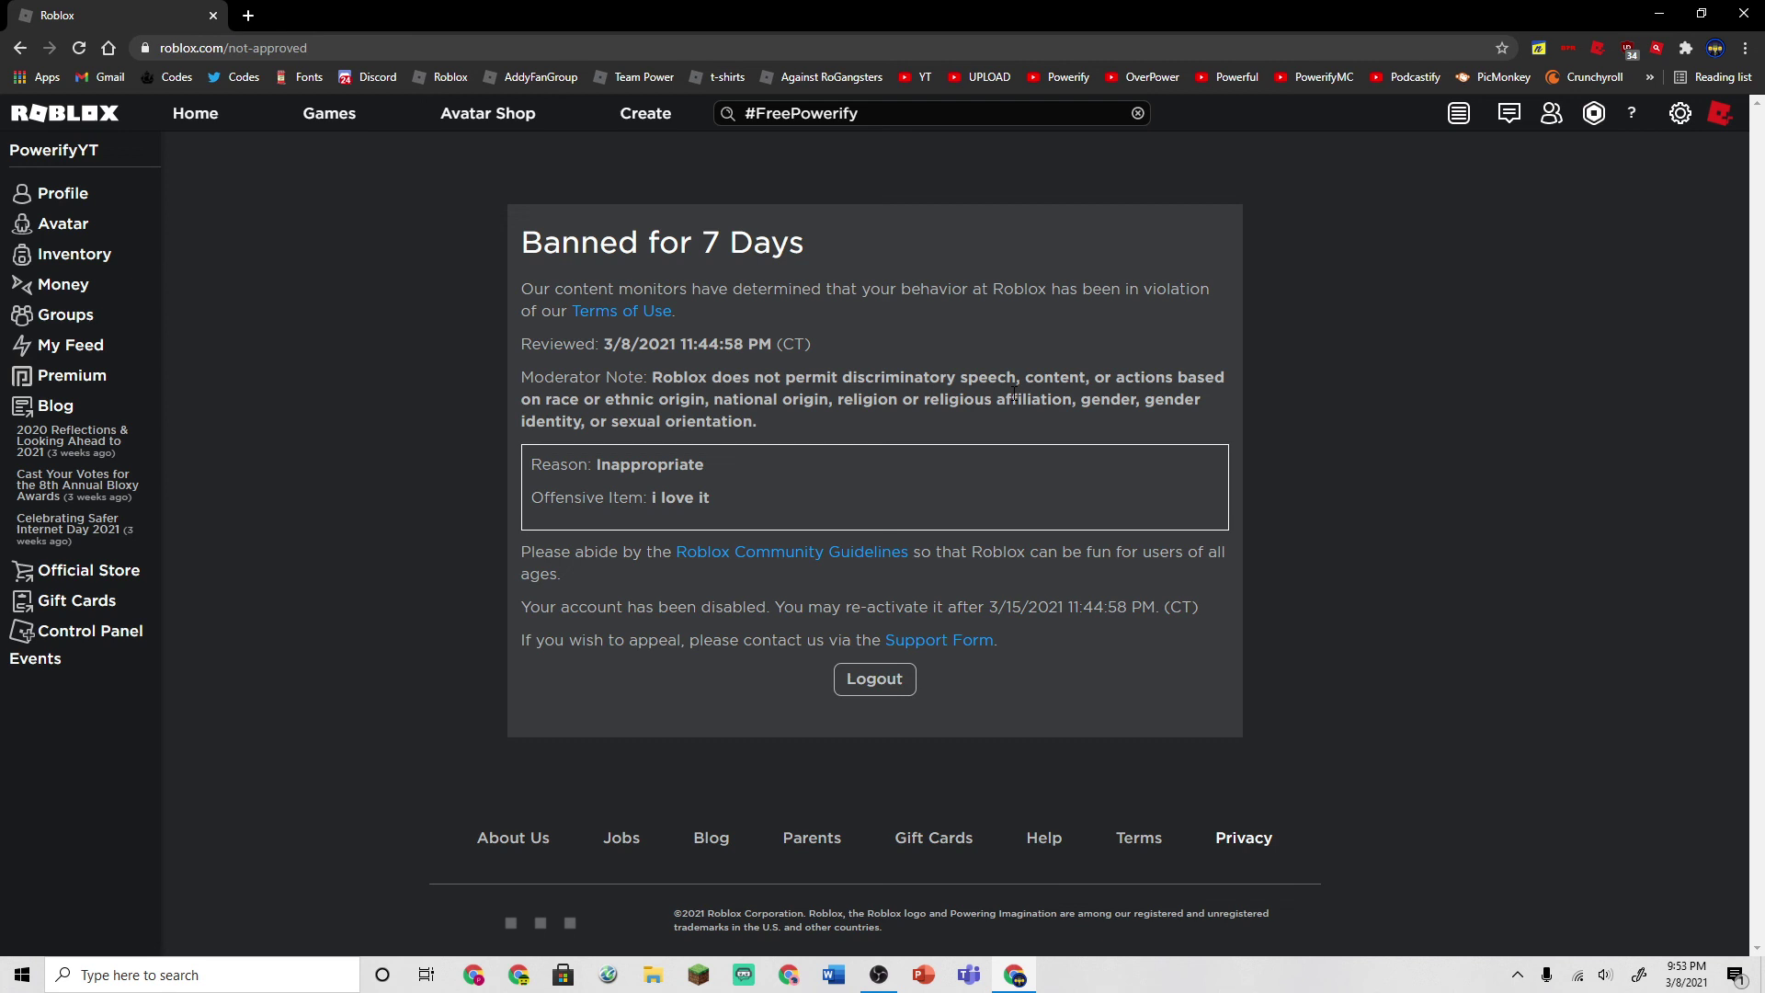
# - Reopen and dismiss the #FreePowerify search suggestions, then bring up OBS Studio from the taskbar
pyautogui.click(807, 122)
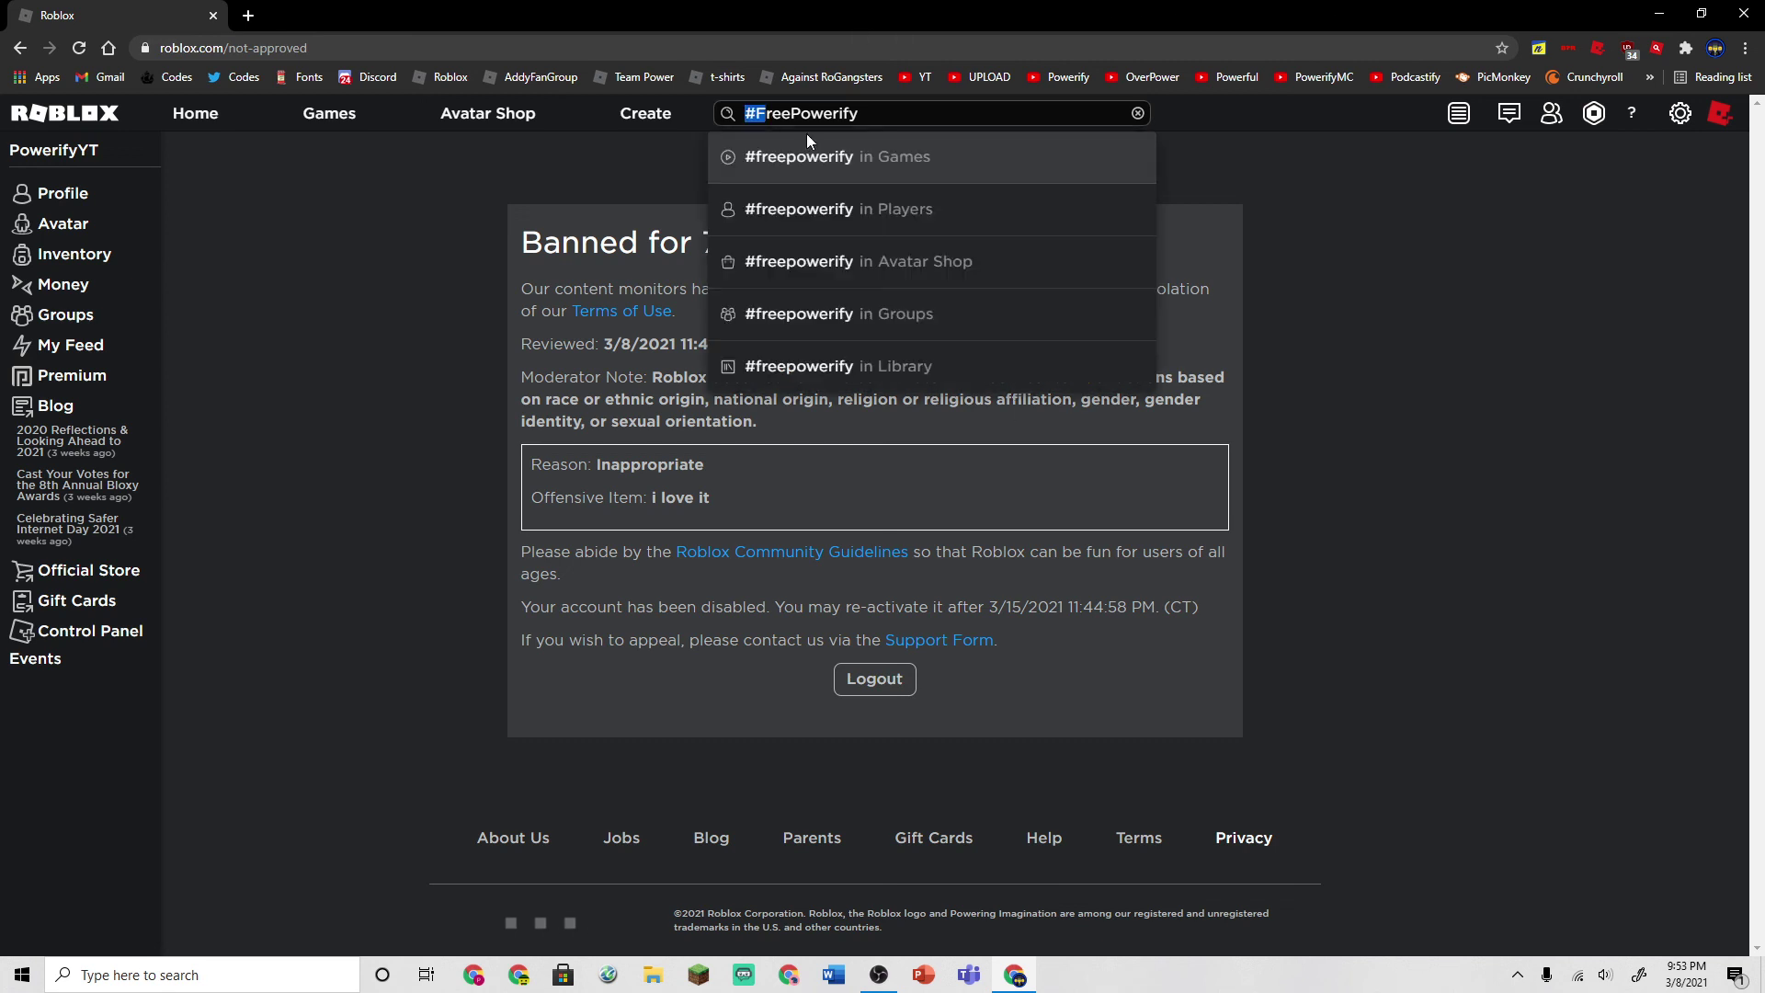
pyautogui.click(1363, 257)
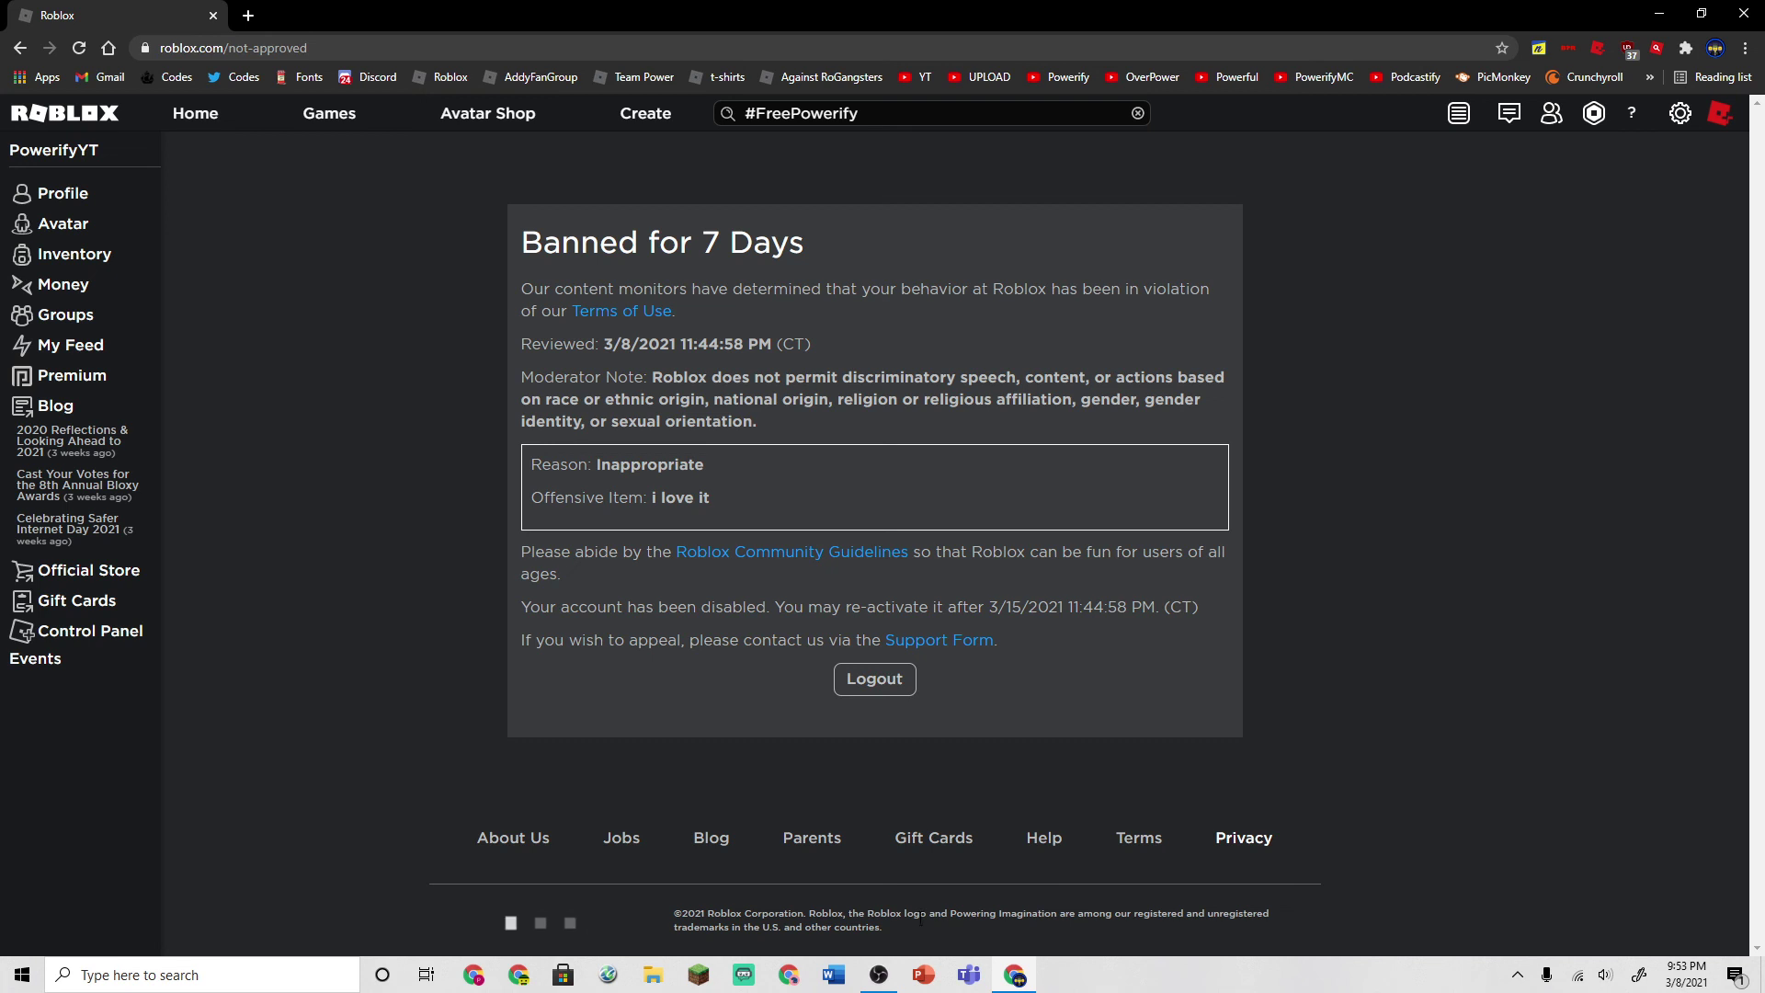
pyautogui.click(879, 976)
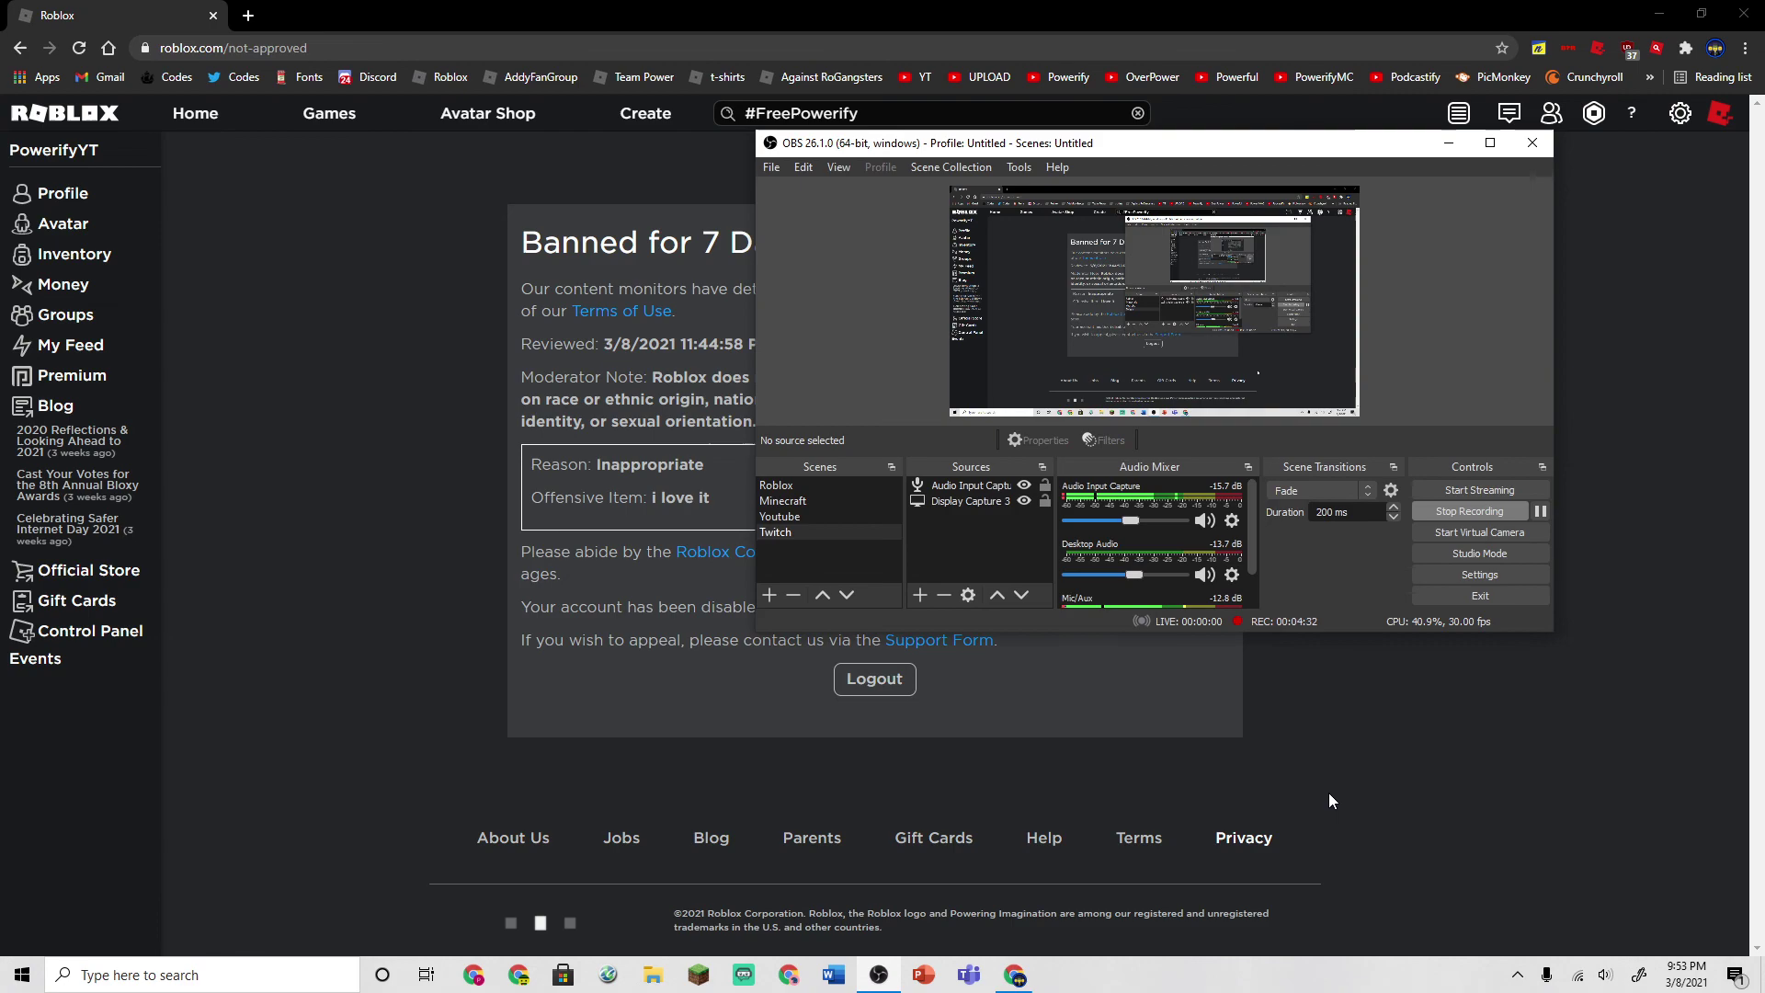